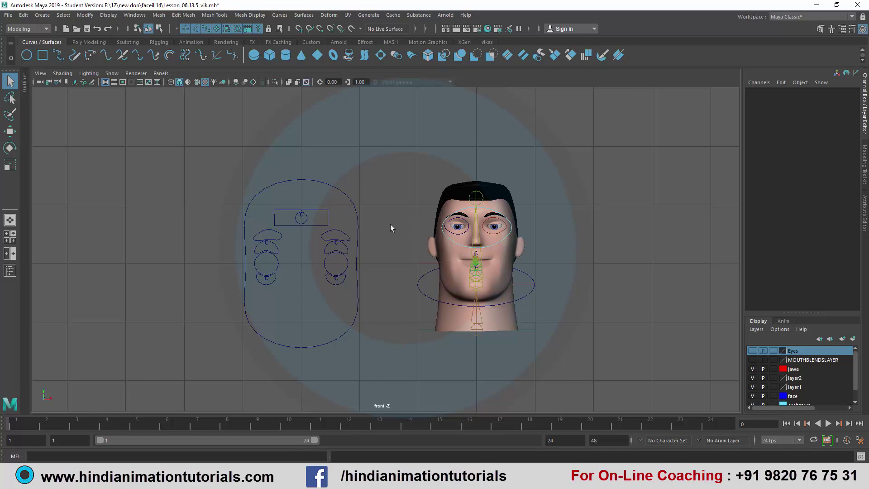
- Duplicate the UP_SETSAD_CONTROL circle and move the copy up above the rectangle
scroll(386, 257, "up", 2)
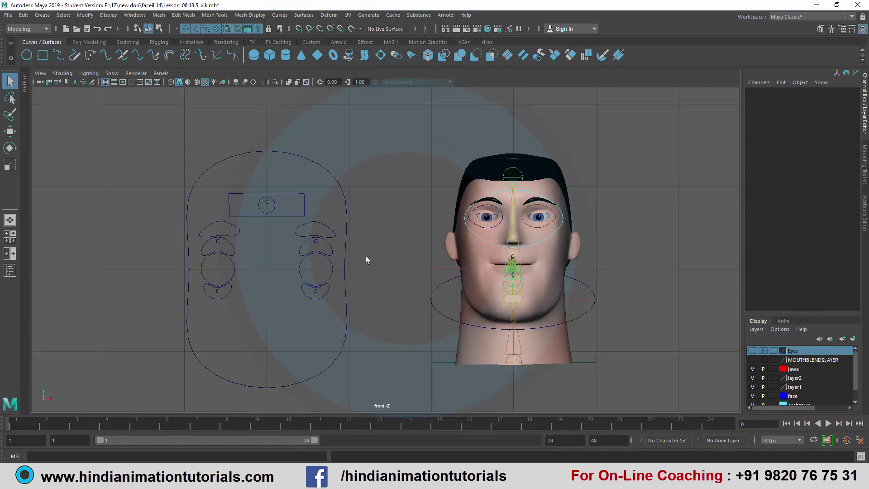
middle_click_drag(365, 257, 382, 272, "alt")
scroll(388, 268, "up", 2)
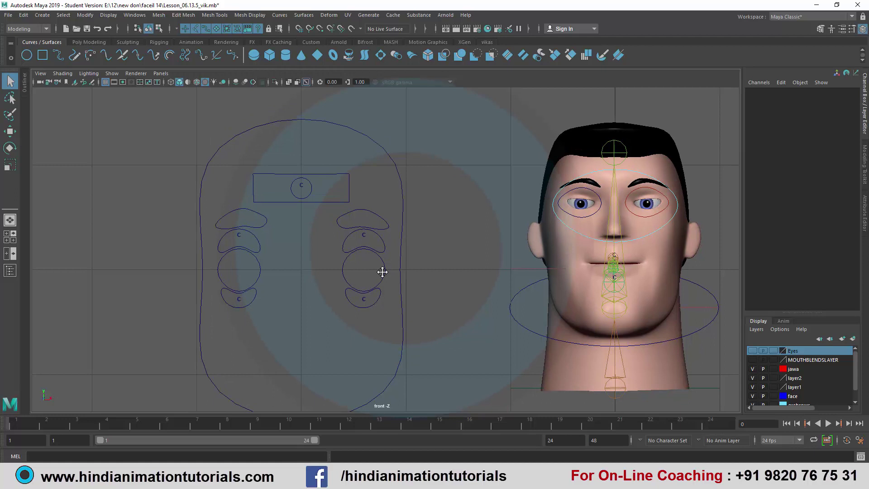
scroll(416, 286, "up", 2)
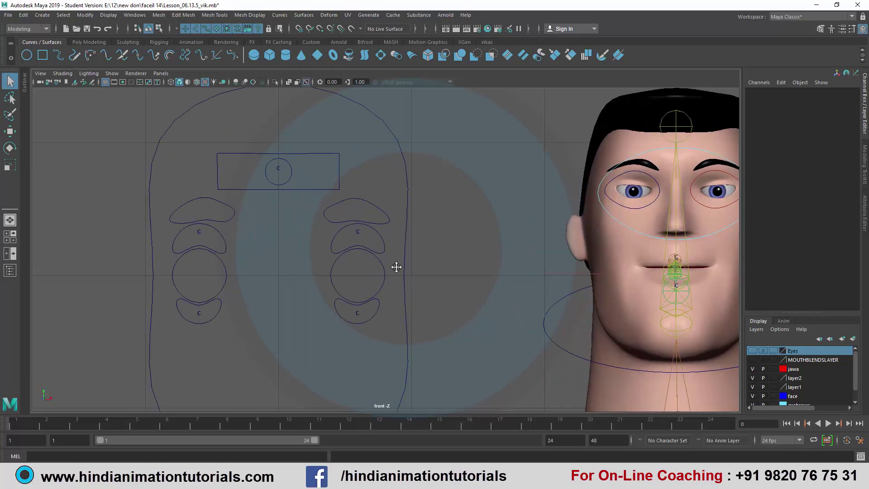
middle_click_drag(396, 266, 411, 291, "alt")
left_click(307, 199)
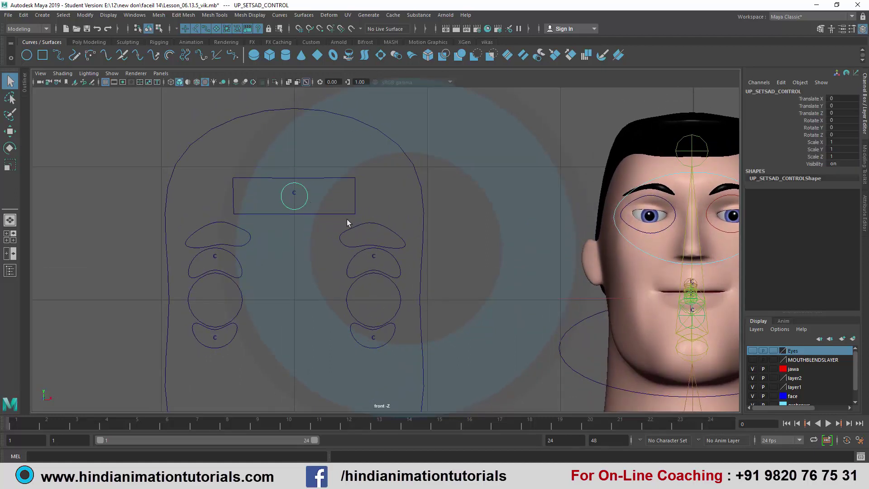
key("ctrl+d")
key("w")
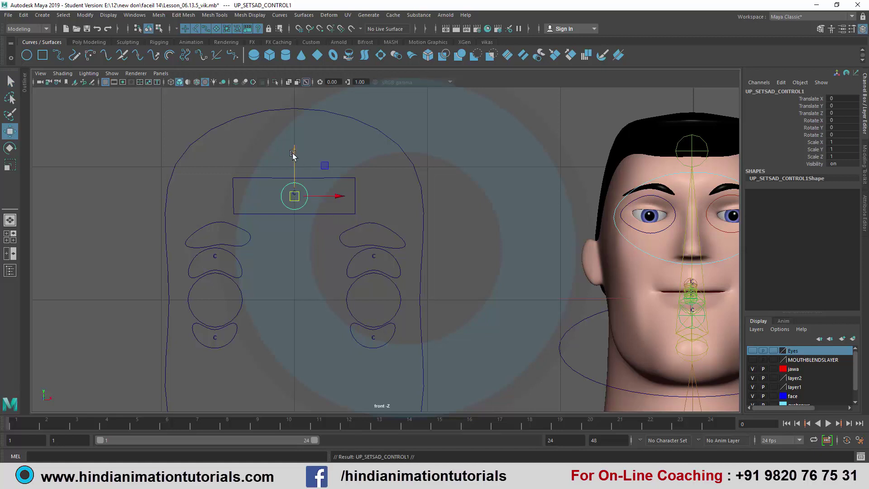
left_click_drag(295, 137, 294, 79)
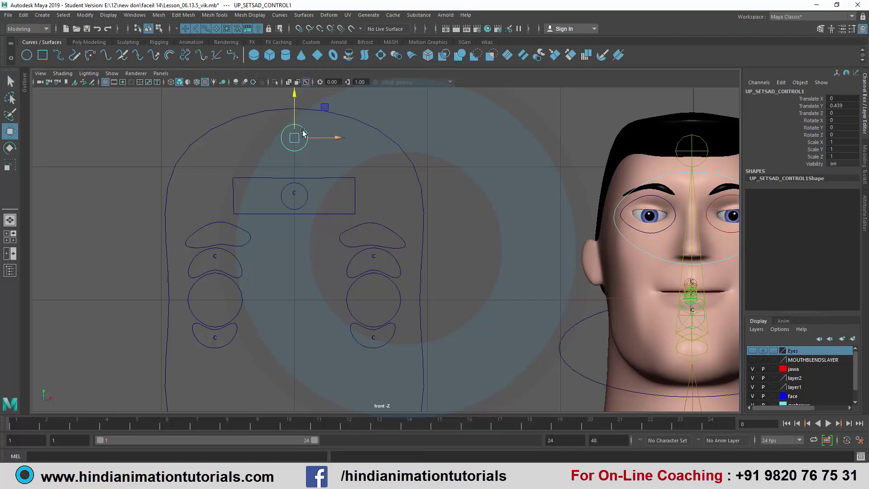
left_click_drag(295, 120, 295, 116)
middle_click_drag(317, 145, 319, 233, "alt")
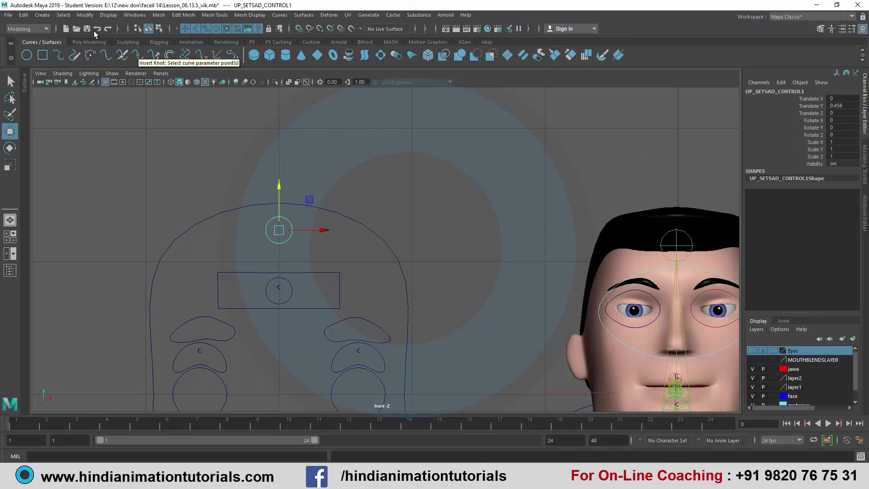
- Freeze transformations on UP_SETSAD_CONTROL1, resetting Translate Y from 0.456 to 0
left_click(86, 15)
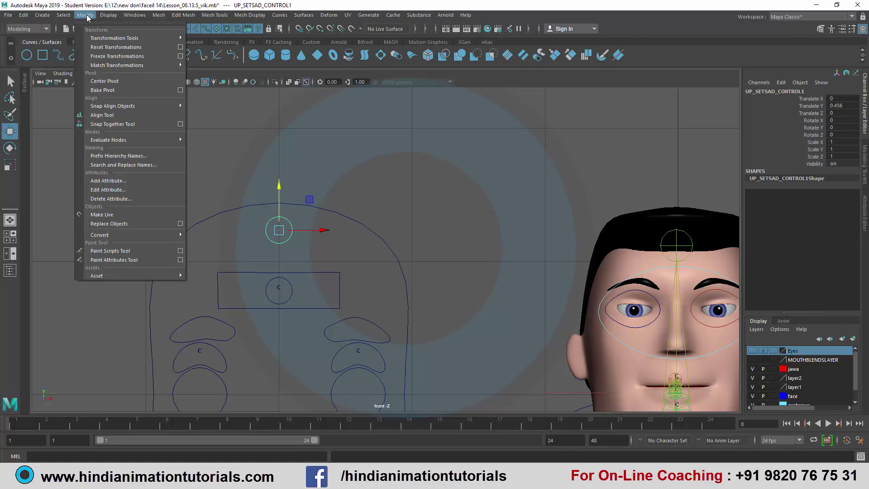
left_click(110, 57)
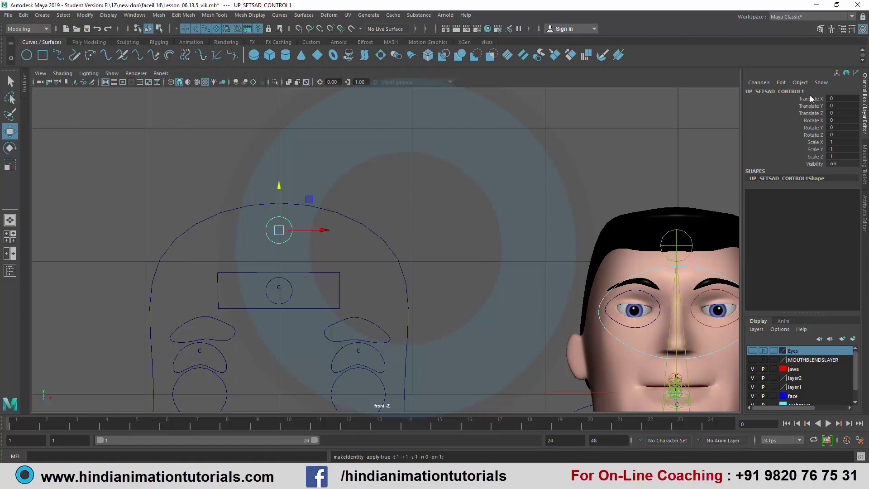
scroll(375, 246, "up", 2)
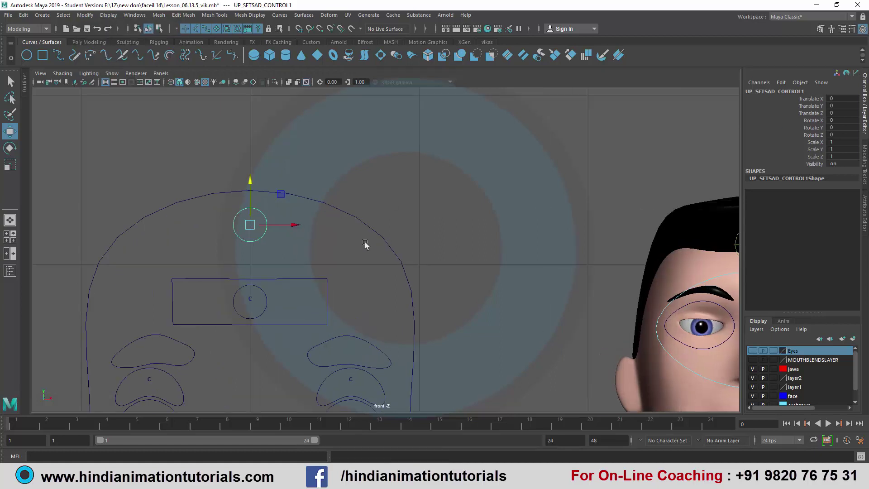
middle_click_drag(316, 242, 357, 207, "alt")
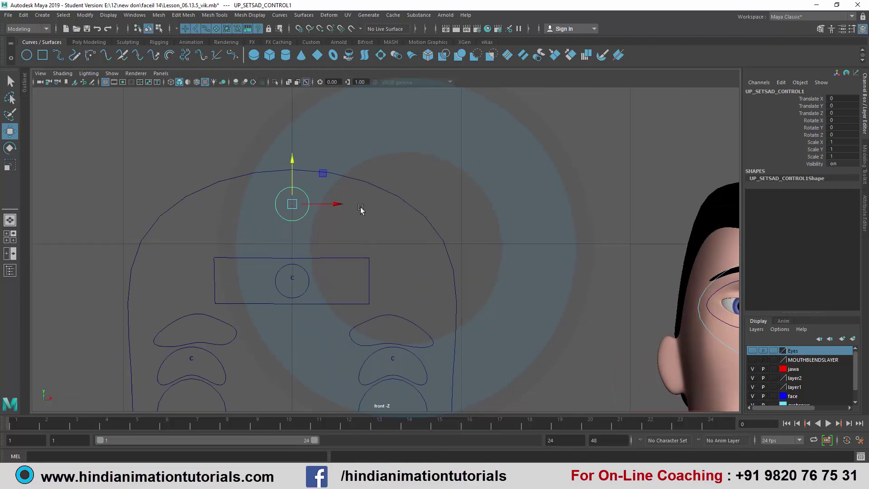
left_click(358, 154)
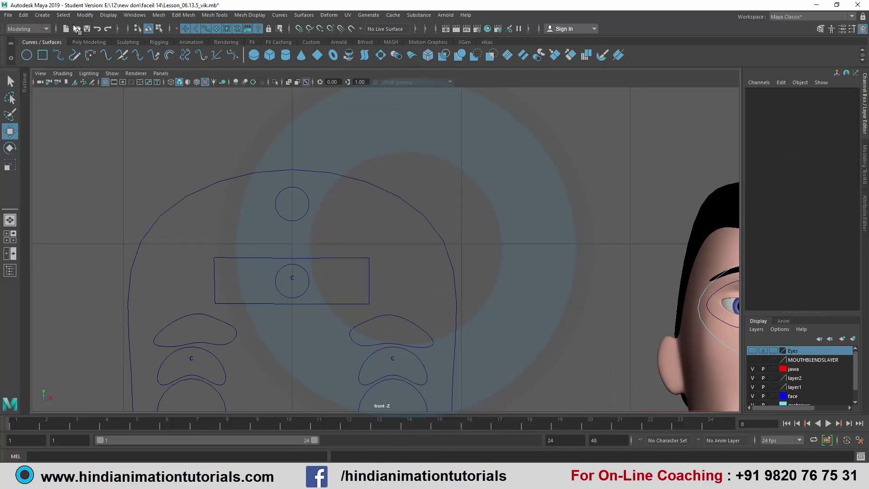
- Draw a four-point CV curve, curve1, as a quadrilateral just above the top circle control
left_click(44, 16)
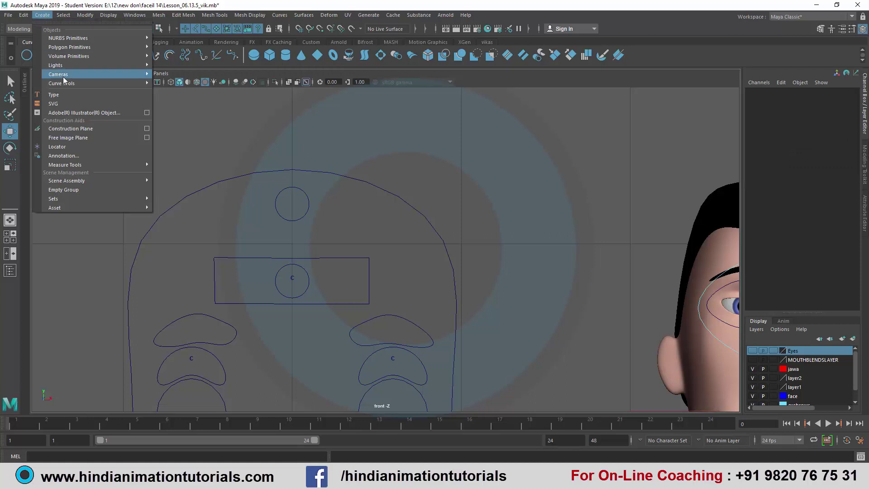
mouse_move(62, 82)
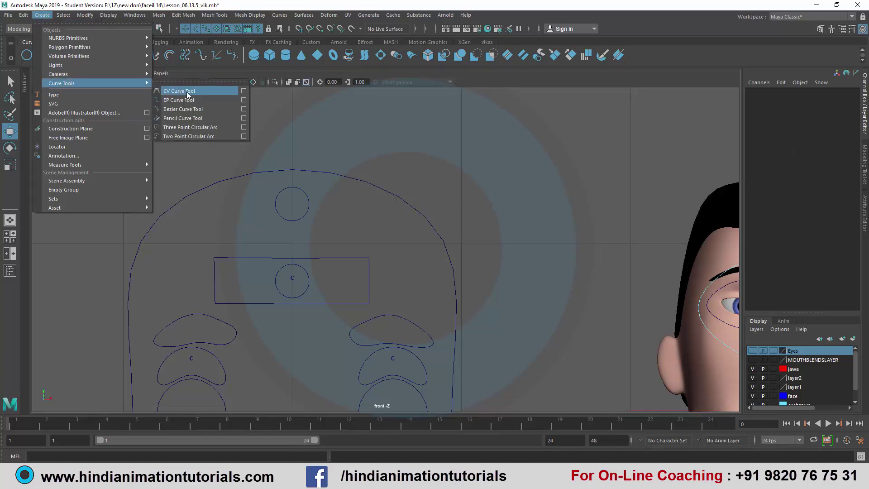
left_click(186, 94)
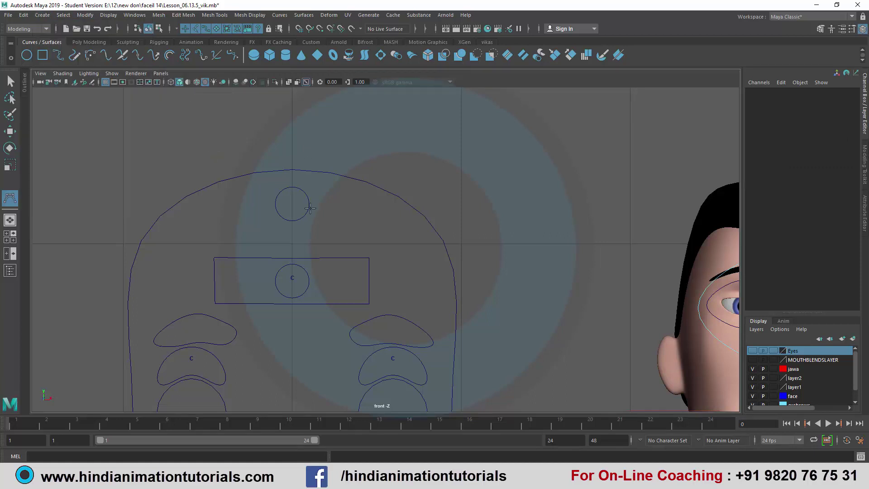
middle_click_drag(310, 209, 303, 247, "alt")
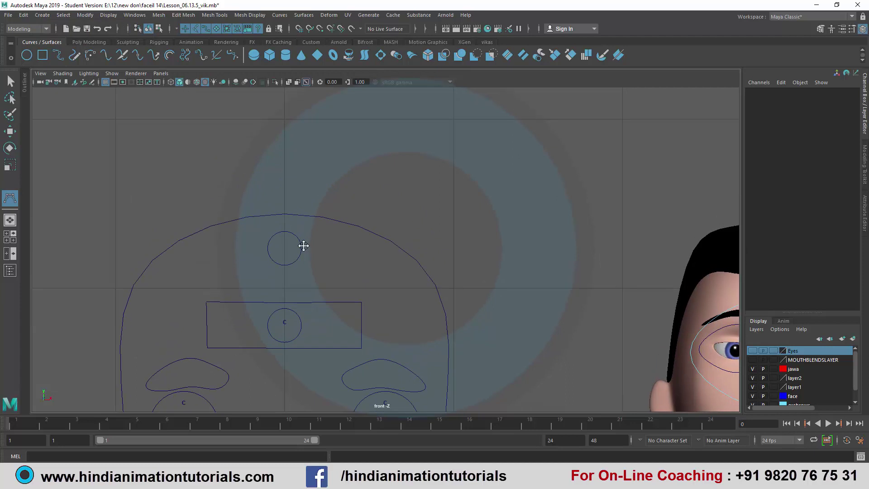
left_click(300, 170)
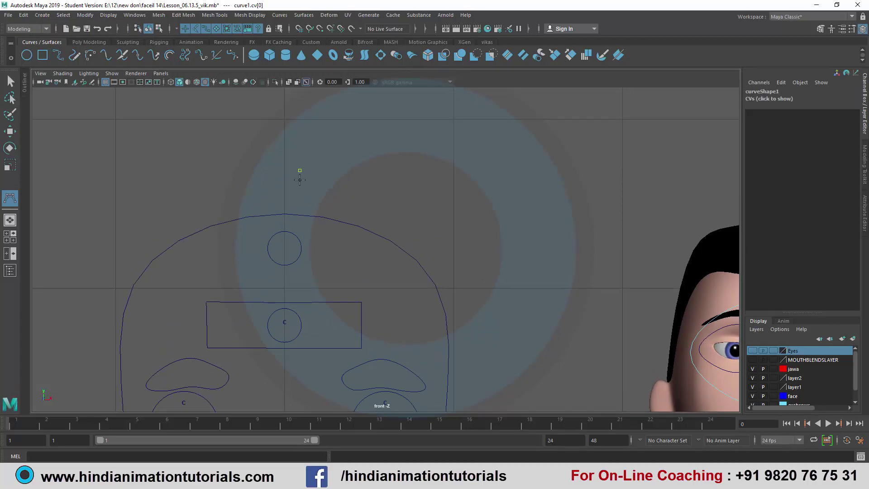
left_click(306, 231)
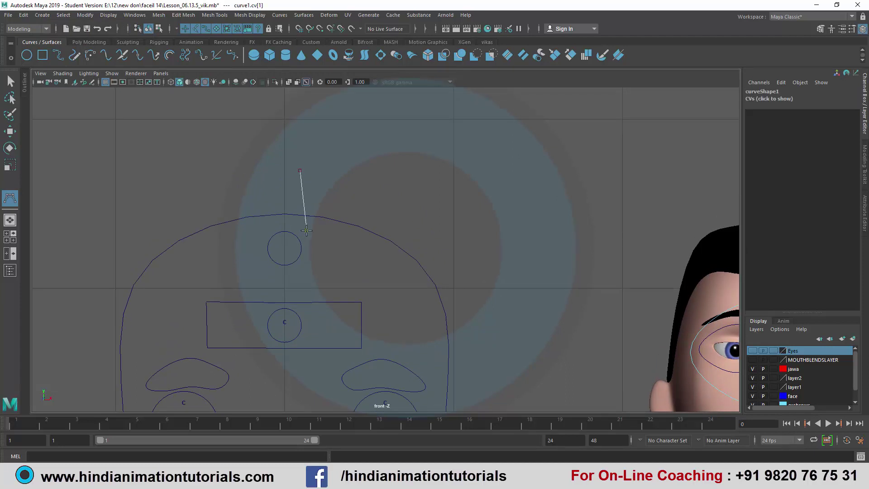
left_click(272, 230)
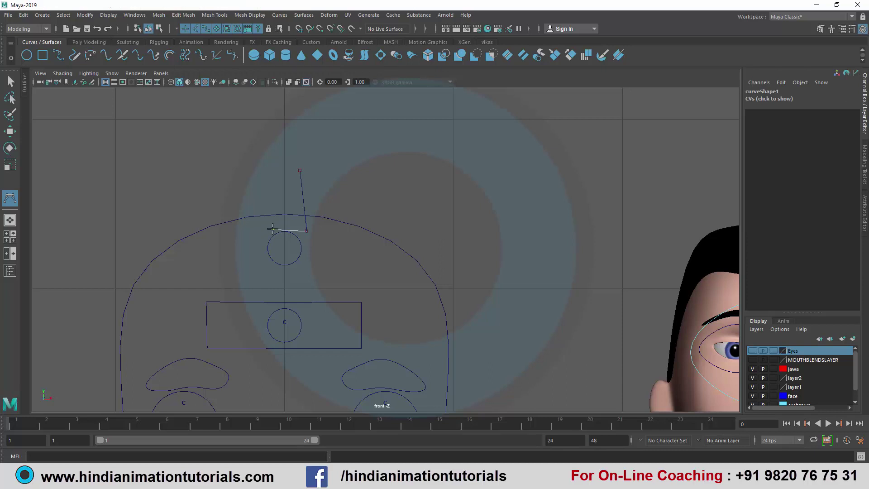
left_click(267, 185)
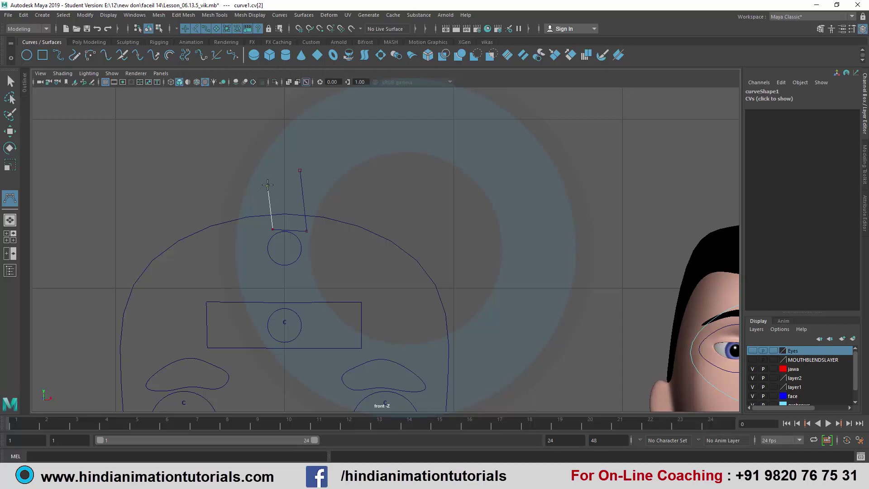
left_click(299, 171)
key("w")
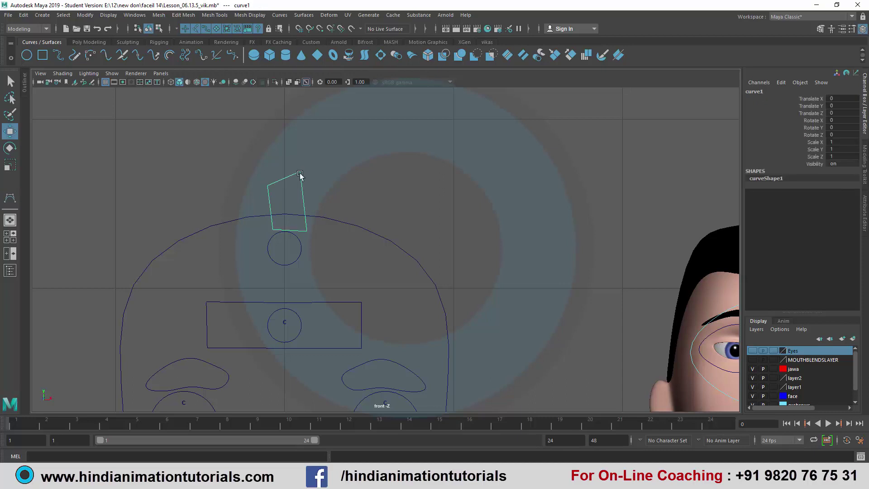
middle_click_drag(303, 201, 313, 193, "alt")
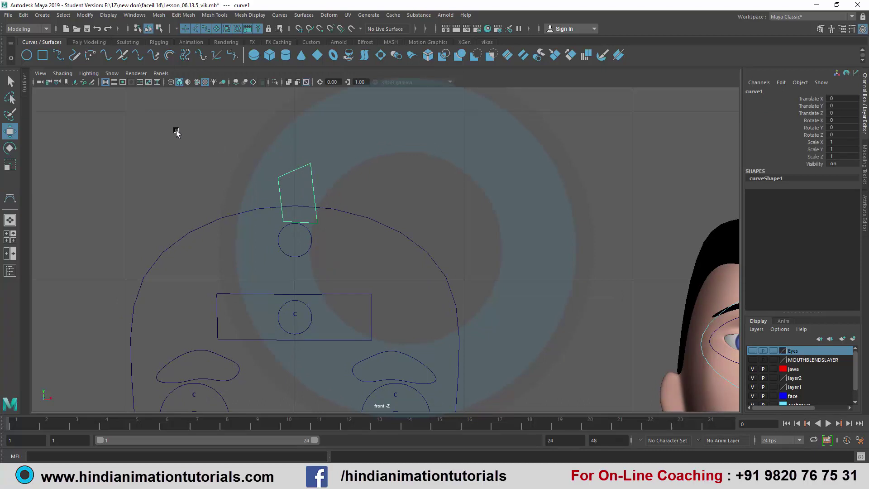
- Centre curve1's pivot, shift it slightly left, and freeze its transforms
left_click(85, 15)
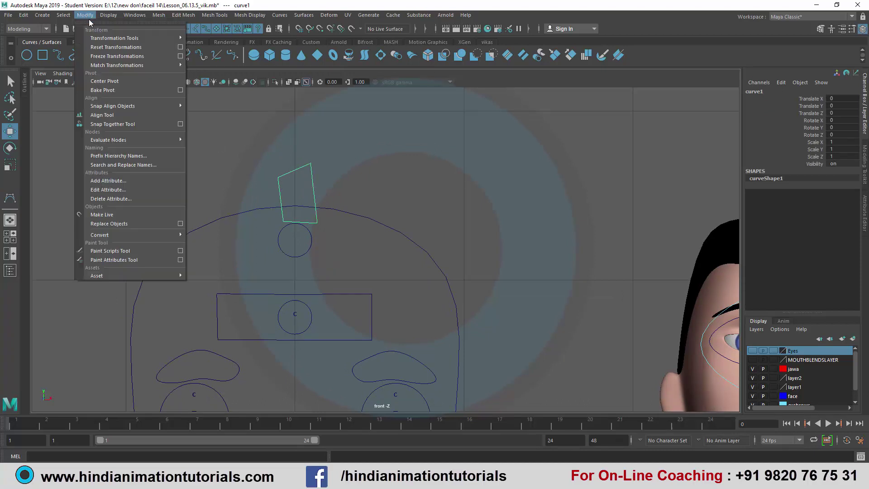
left_click(138, 94)
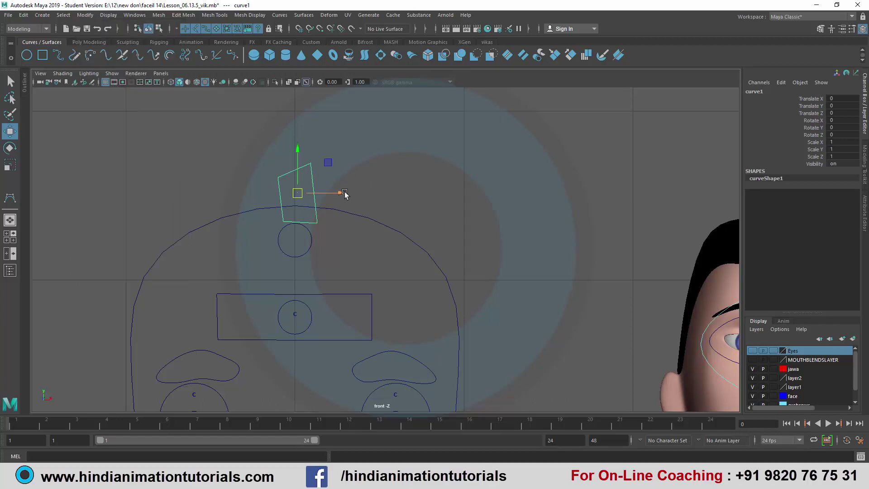
left_click_drag(345, 192, 341, 194)
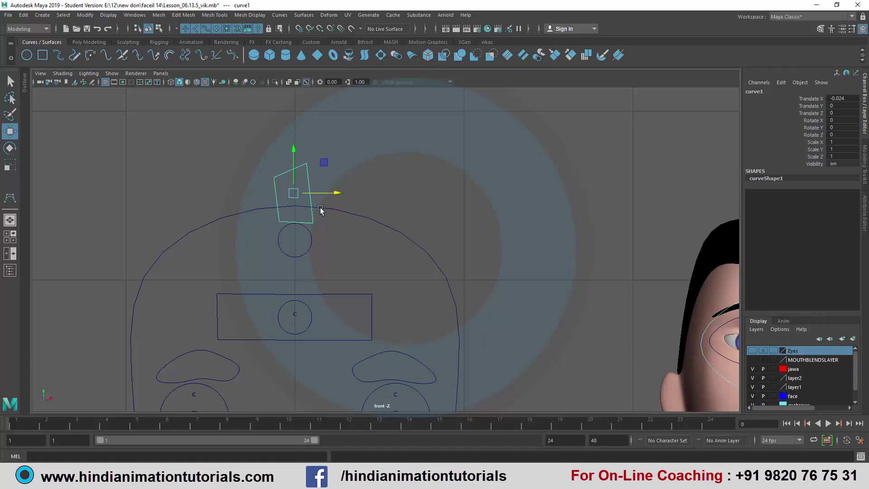
left_click(86, 15)
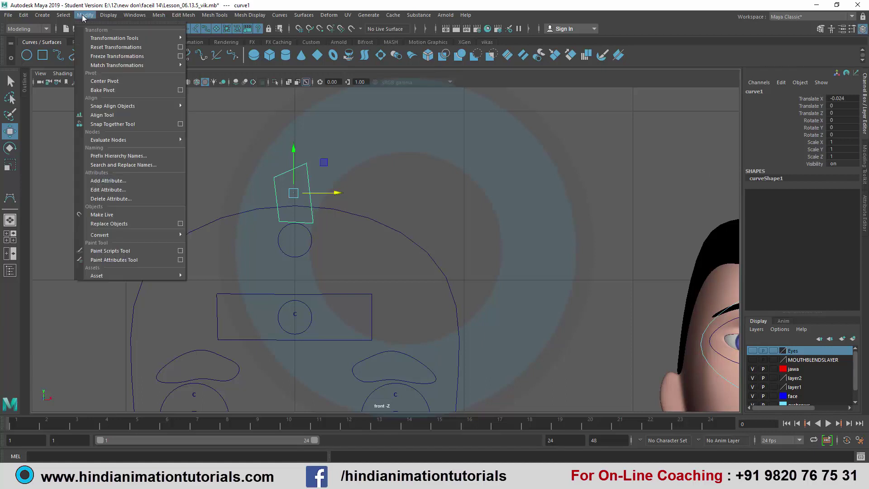
left_click(111, 57)
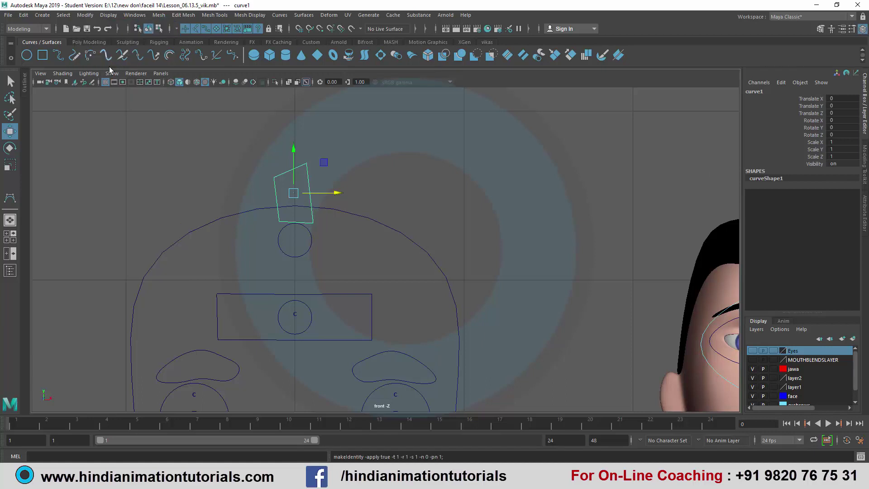
scroll(357, 227, "up", 3)
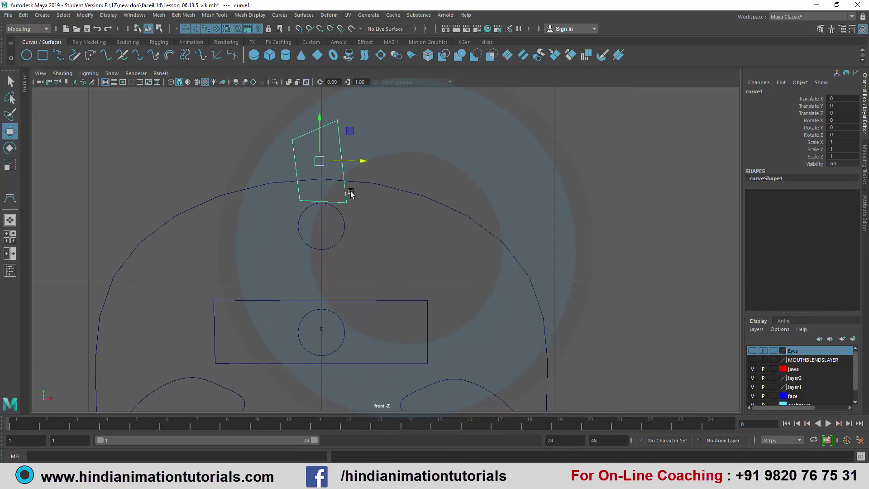
- Select the trapezoid curve and circle control together several times, clearing the selection in between
left_click(357, 230)
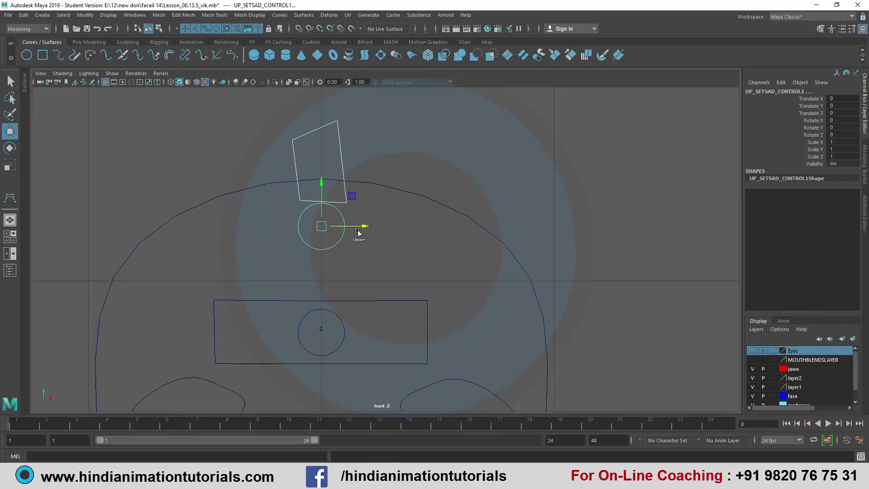
left_click(306, 179)
left_click(409, 144)
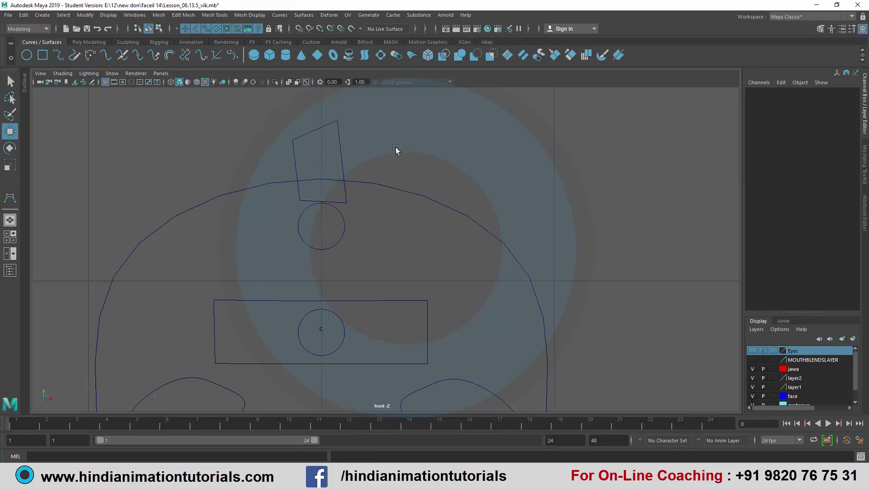
left_click(356, 202)
left_click(343, 223)
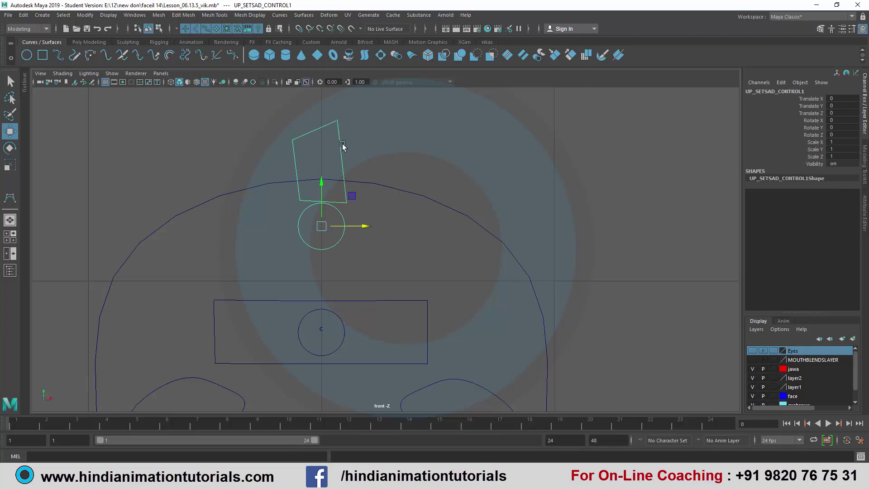
left_click(384, 143)
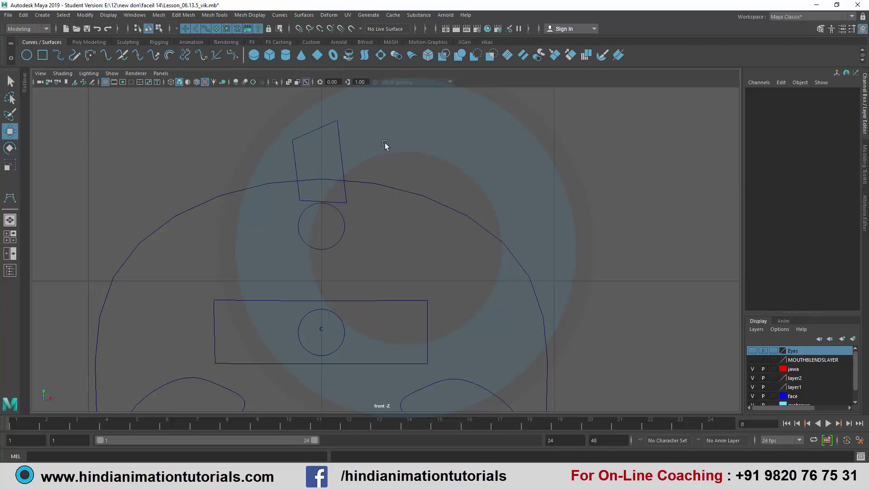
left_click(347, 161)
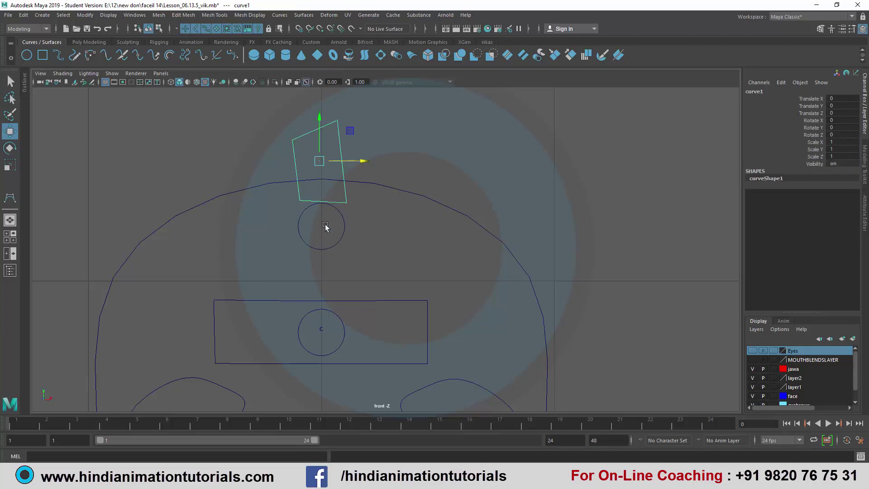
left_click(343, 224)
left_click(429, 159)
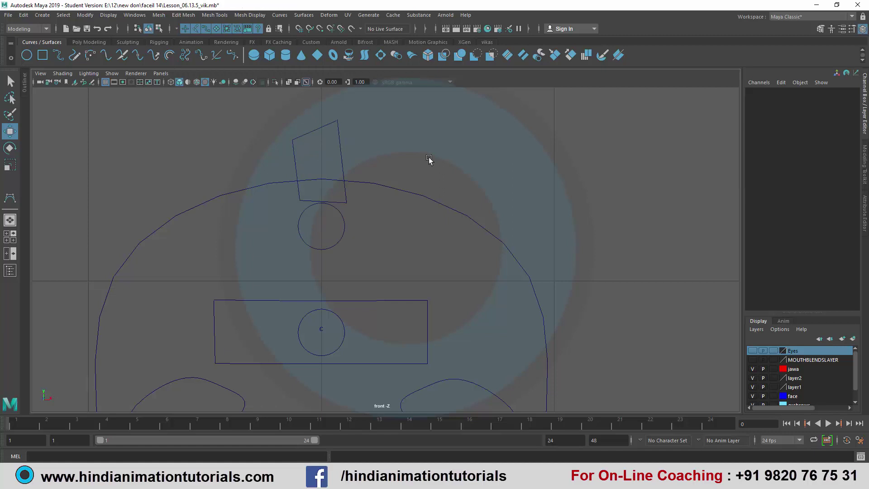
left_click(338, 243)
left_click(402, 155)
- Select the trapezoid curve1 alone and begin editing its name in the Channel Box
left_click(344, 159)
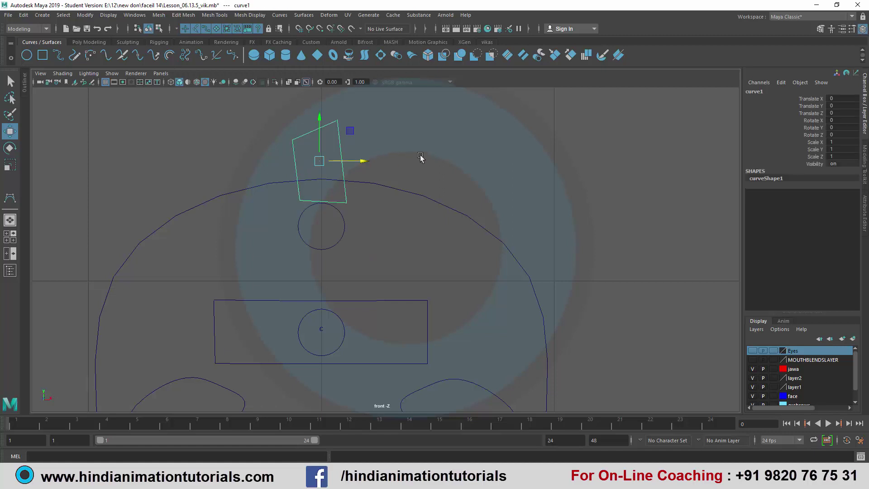
left_click(419, 155)
middle_click_drag(386, 167, 377, 191, "alt")
left_click(336, 168)
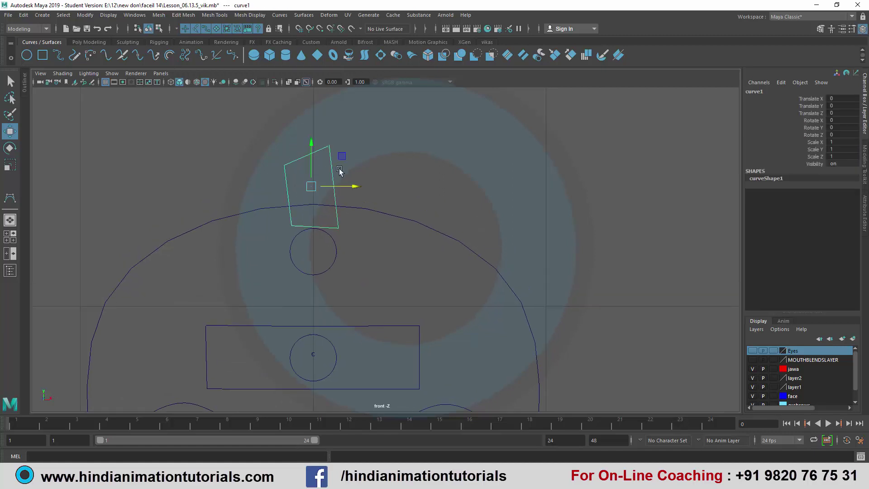
left_click(767, 92)
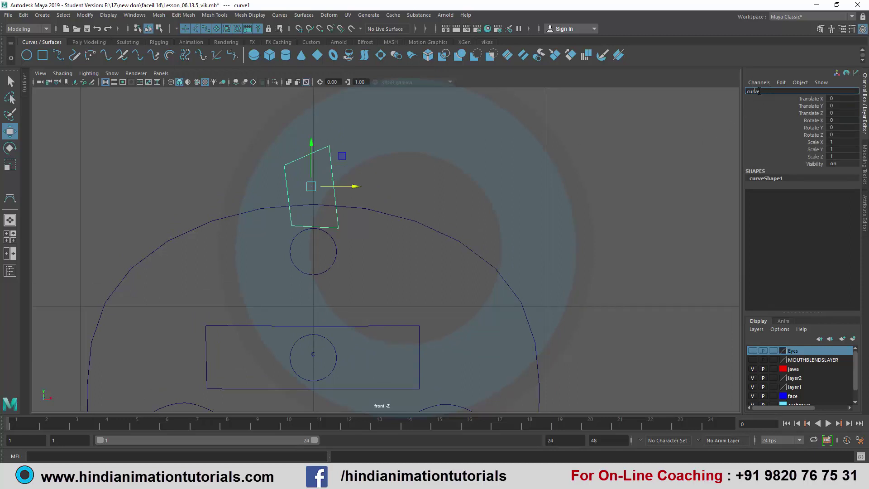
- Rename curve1 to SHOCKED_curve
key("Caps_Lock")
type("SH")
type("OCK")
type("ED_")
key("Return")
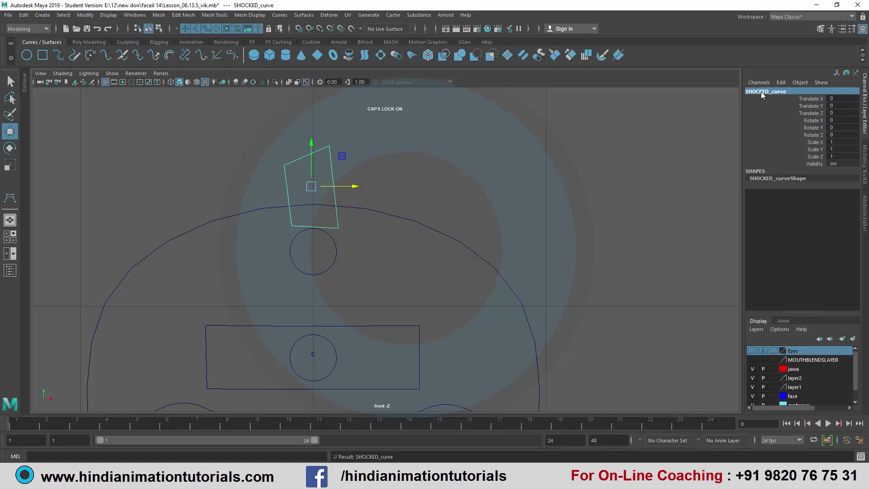
- Rename the circle UP_SETSAD_CONTROL1 to Shocked_Control
left_click(335, 252)
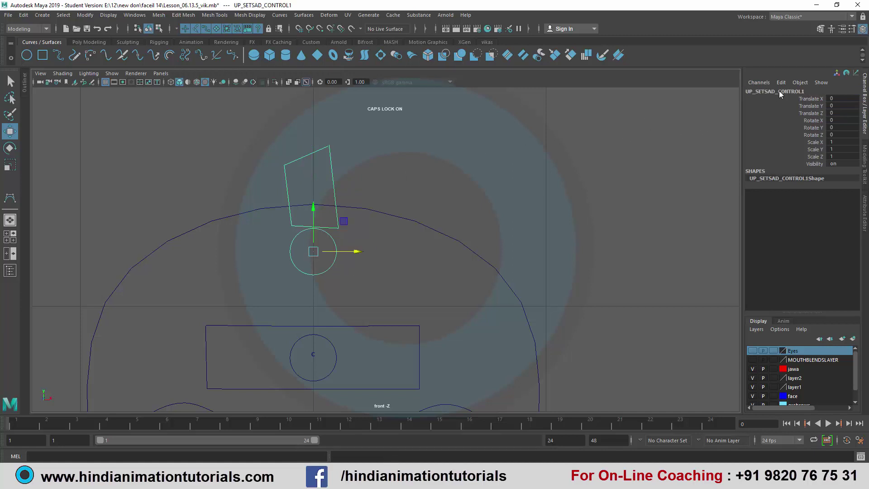
double_click(808, 91)
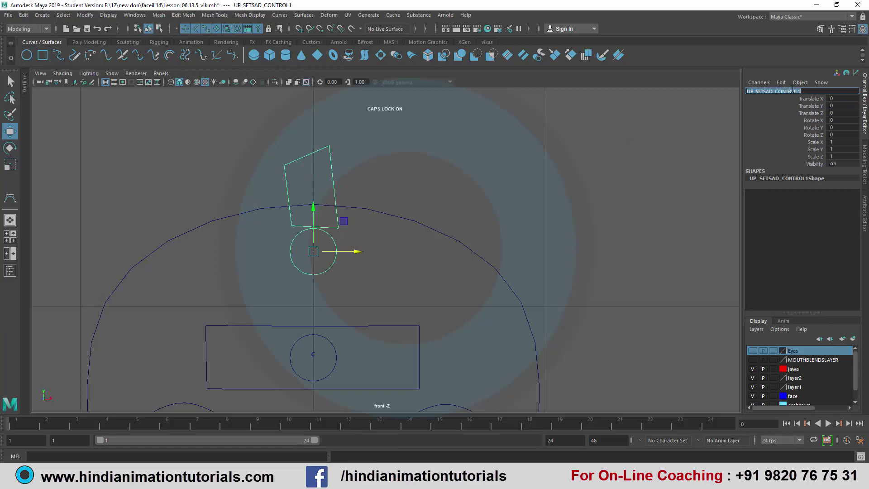
key("BackSpace")
type("S")
type("Cl")
key("Return")
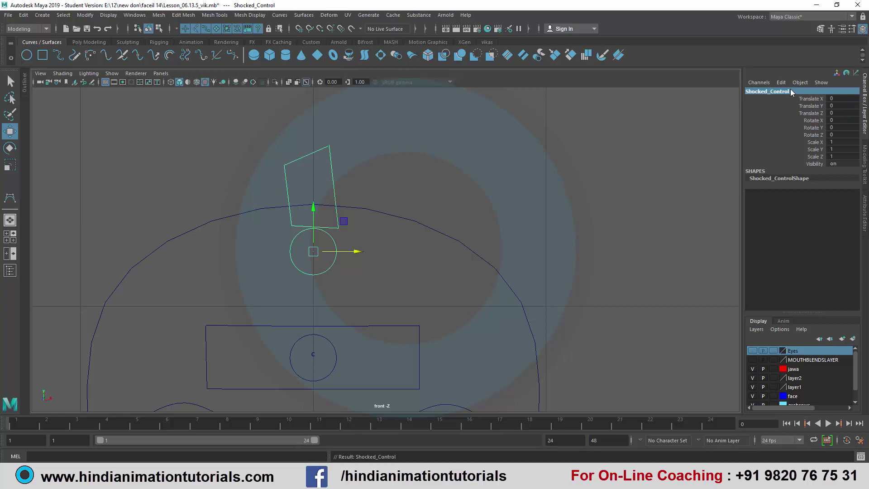
- Zoom out and pan to frame the face panel beside the head, then select SHOCKED_curve
scroll(481, 201, "down", 2)
scroll(481, 196, "down", 3)
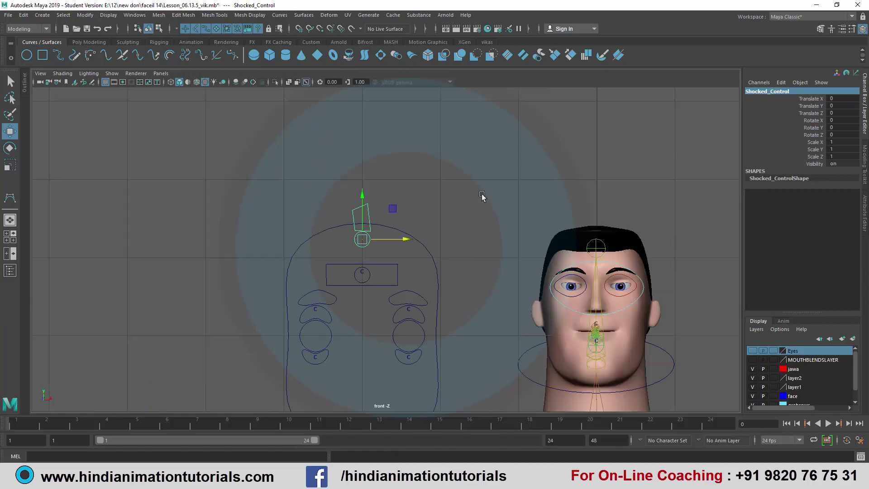
scroll(436, 281, "up", 2)
scroll(430, 196, "up", 2)
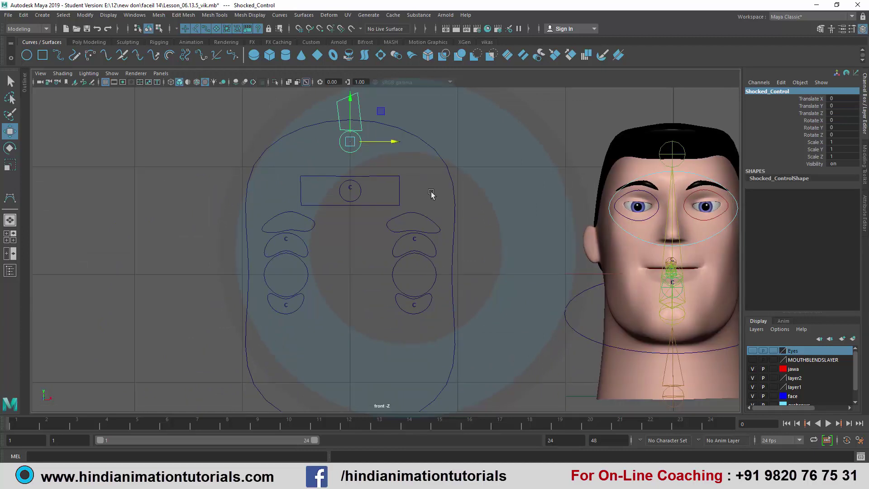
scroll(443, 203, "up", 1)
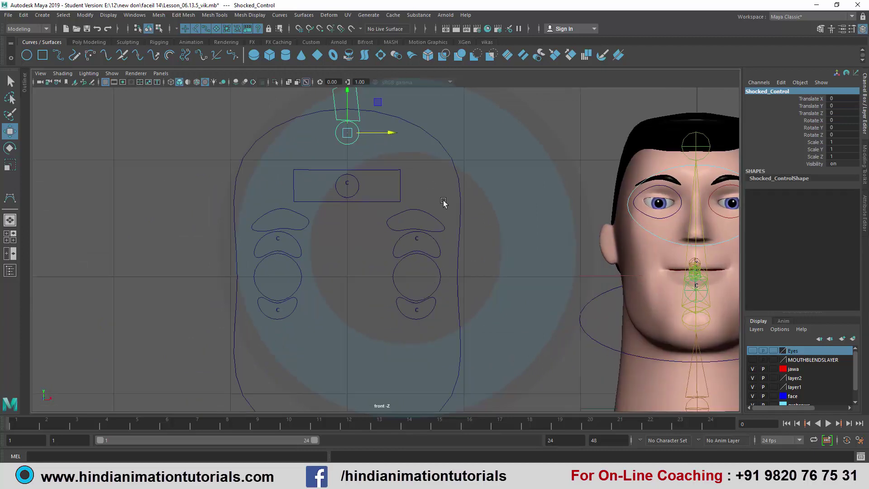
middle_click_drag(445, 180, 424, 204, "alt")
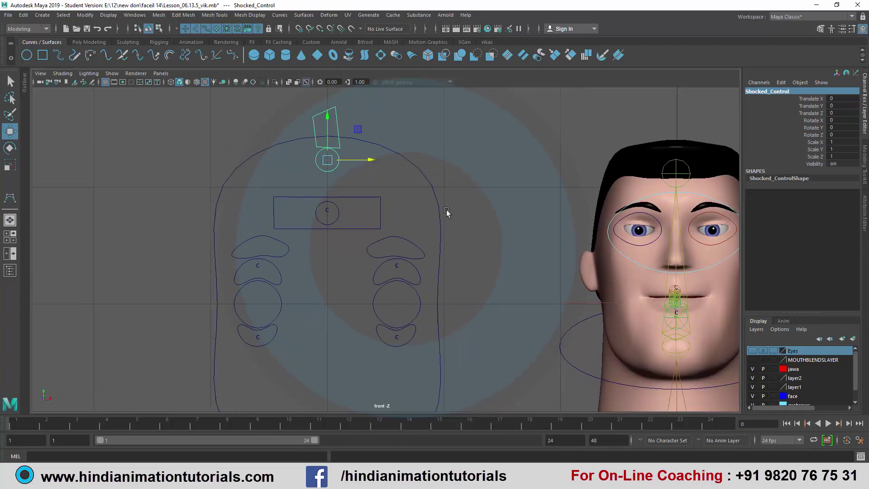
left_click(469, 194)
left_click(338, 111)
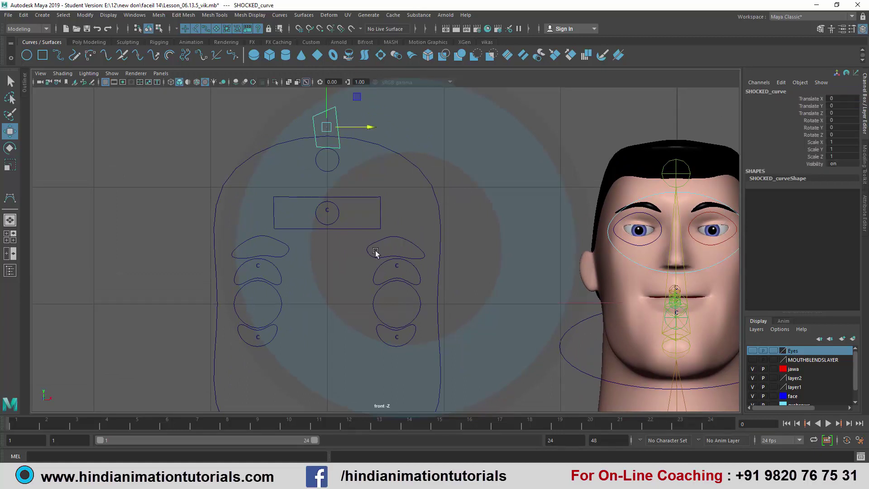
- Add the UP_SETSAD_curve rectangle and eye circles to the selection, with Right_Eyes_Reference last
left_click(367, 214)
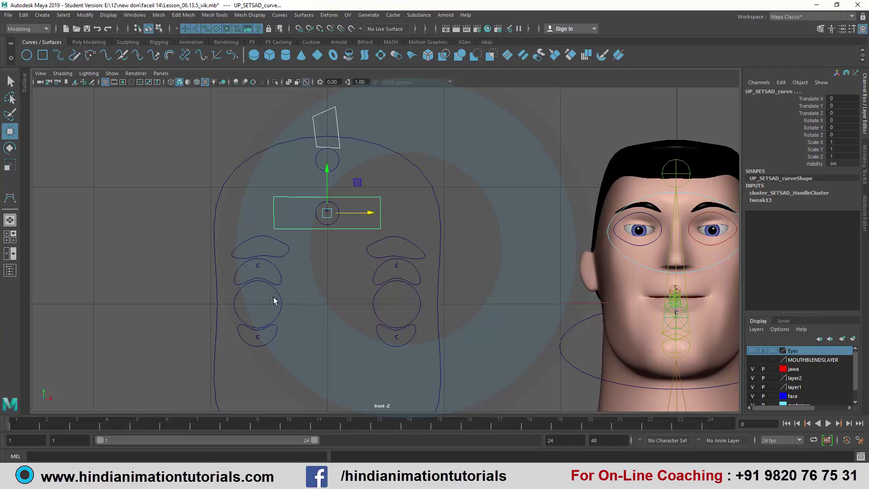
left_click_drag(260, 300, 376, 304)
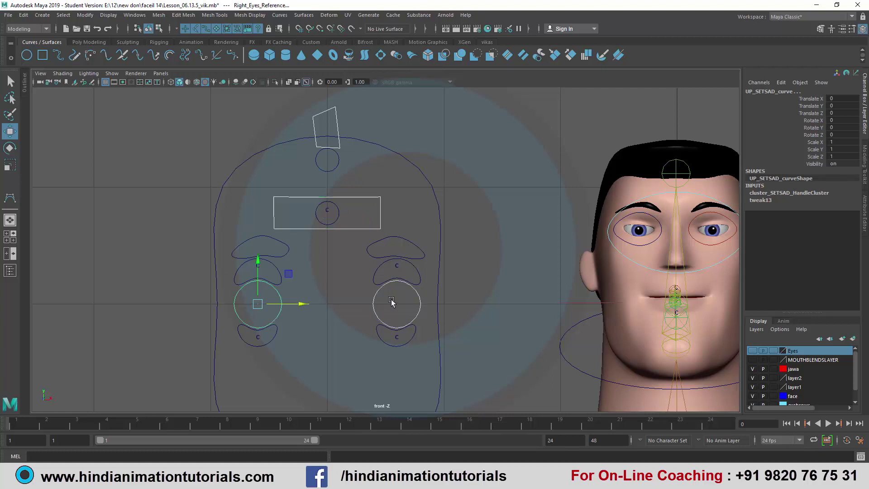
middle_click_drag(438, 271, 401, 270, "alt")
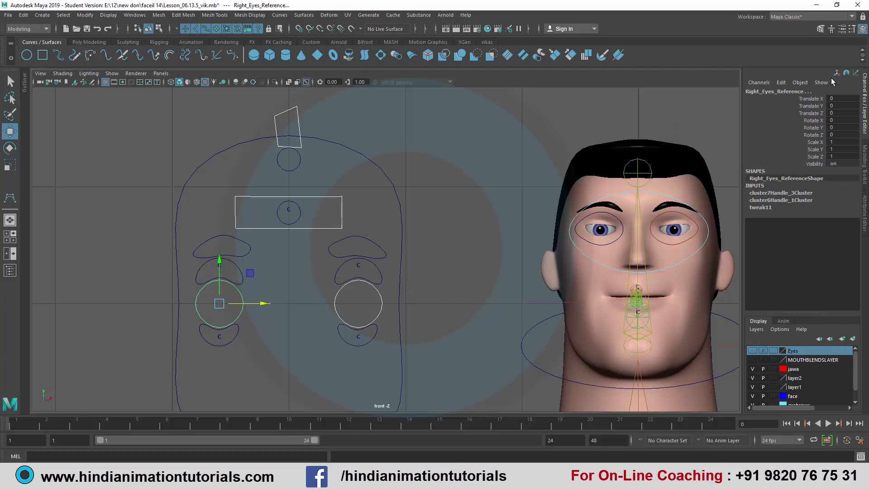
- Make Template keyable on Right_Eyes_Reference via Channel Control, moving it from Nonkeyable Hidden
left_click(782, 83)
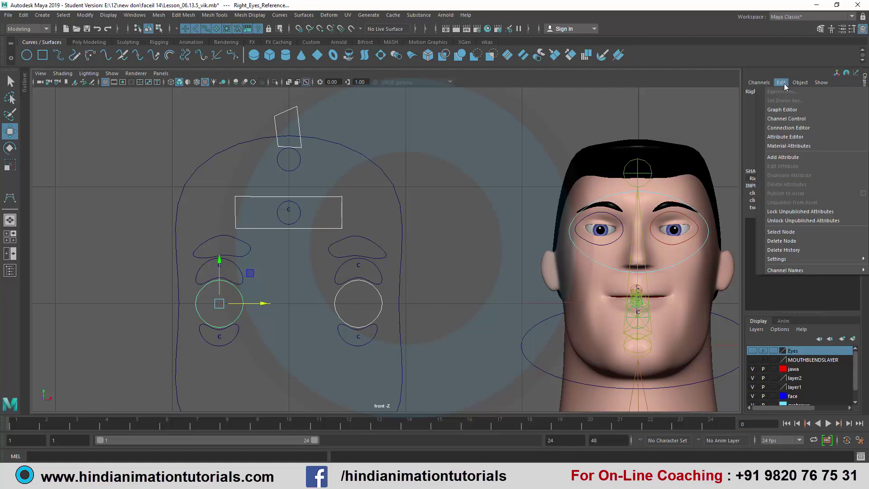
left_click(791, 119)
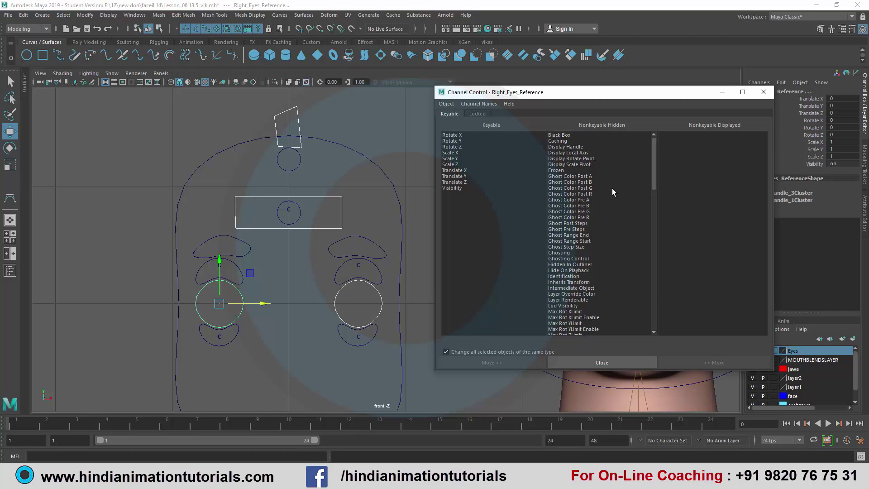
scroll(613, 189, "down", 5)
scroll(612, 189, "down", 5)
scroll(611, 190, "down", 4)
scroll(607, 193, "down", 4)
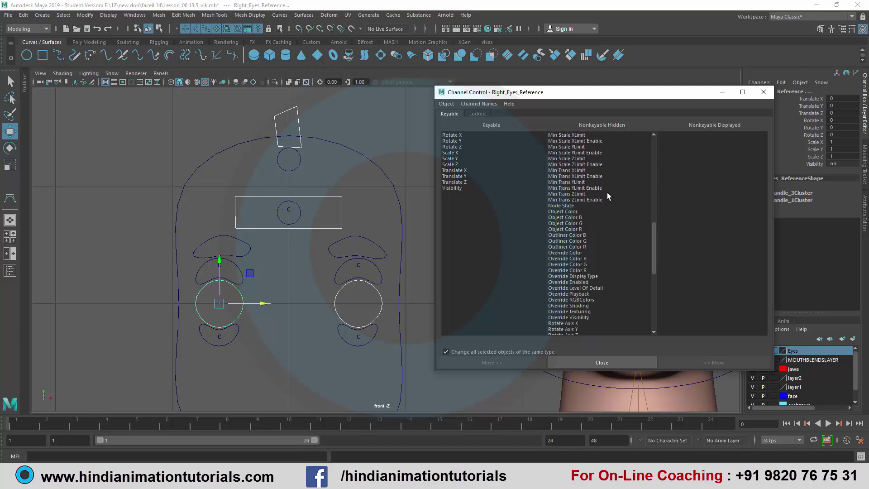
scroll(607, 192, "down", 3)
scroll(596, 245, "down", 3)
scroll(601, 241, "down", 3)
scroll(602, 245, "down", 3)
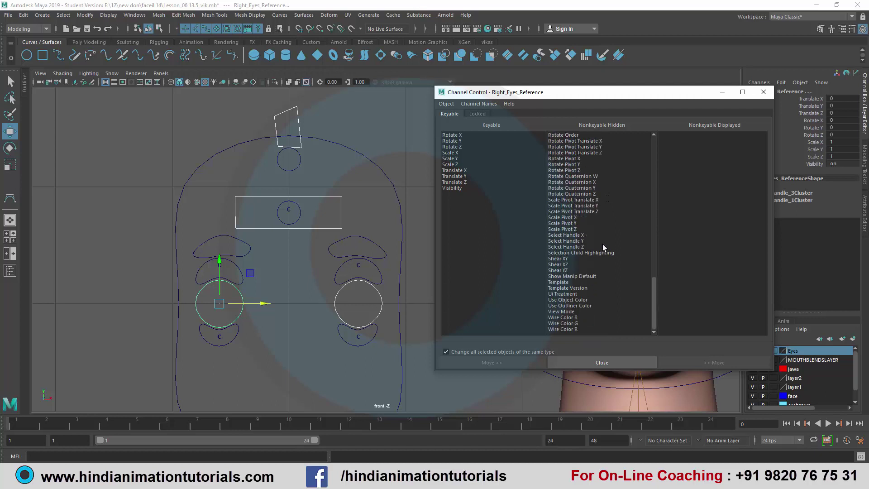
left_click(570, 283)
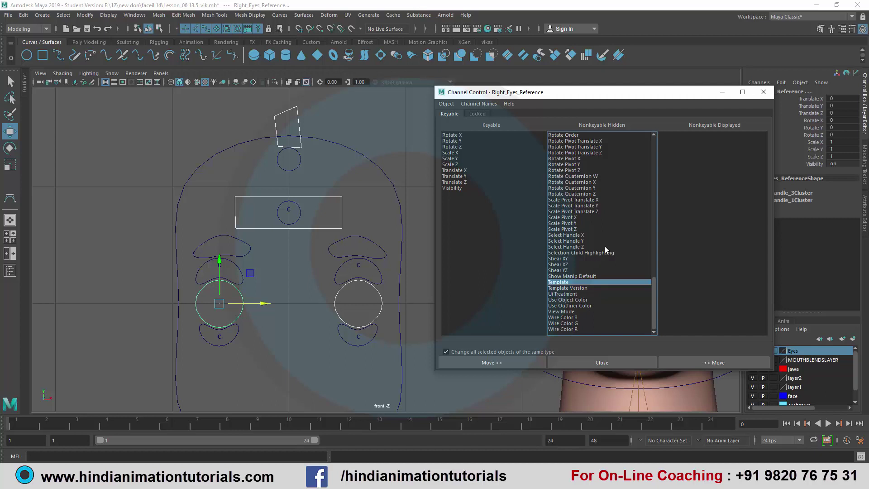
left_click(722, 364)
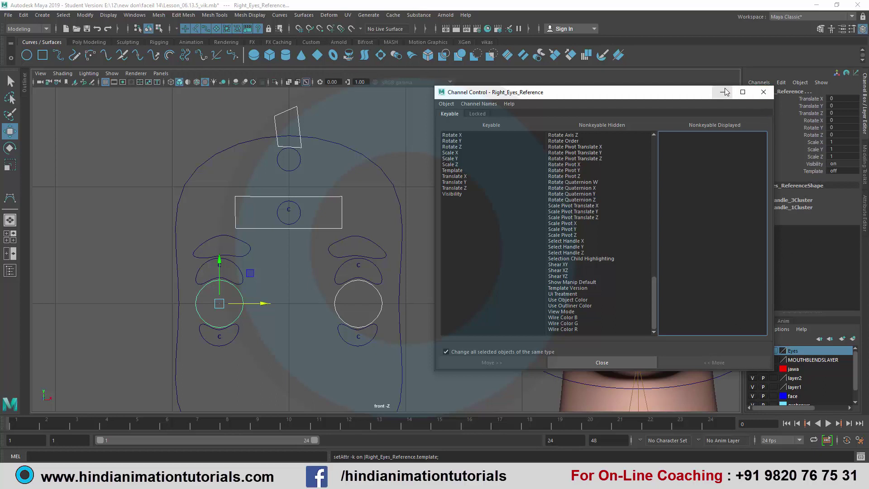
left_click(764, 92)
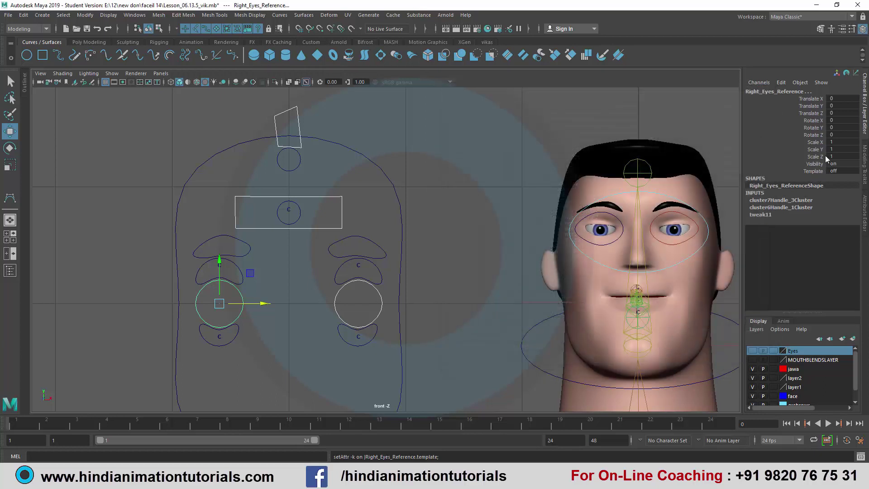
- Turn Template on for the rectangle and eye circles, then marquee-select the panel controls
double_click(843, 171)
type("on")
key("Return")
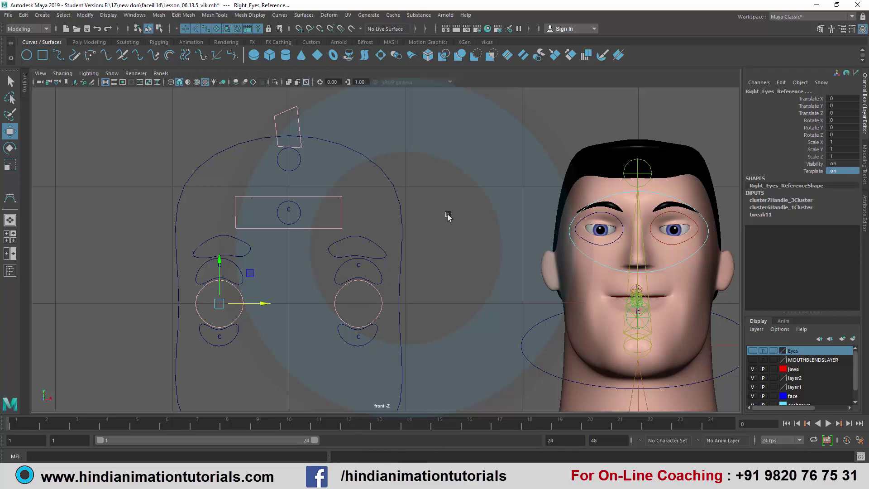
left_click(452, 216)
left_click_drag(227, 138, 361, 349)
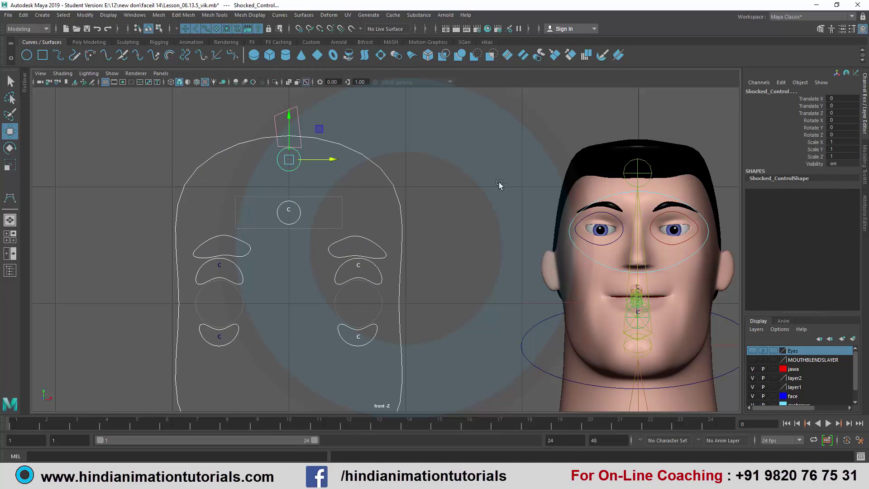
- Try selecting the face controls, then undo back to the eye reference selection
left_click(482, 182)
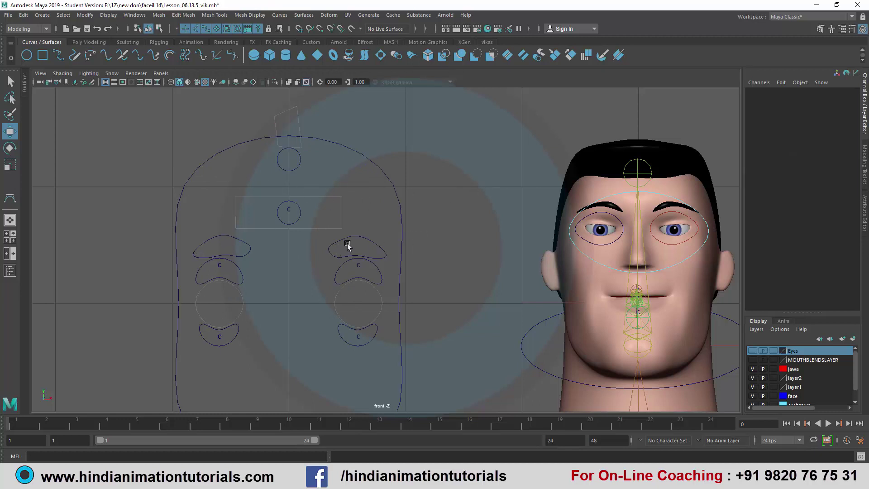
left_click(278, 164)
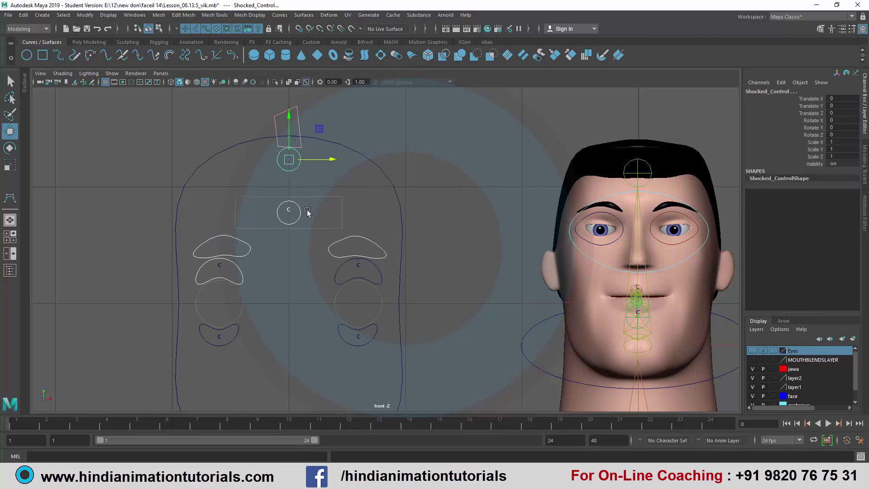
left_click(277, 111)
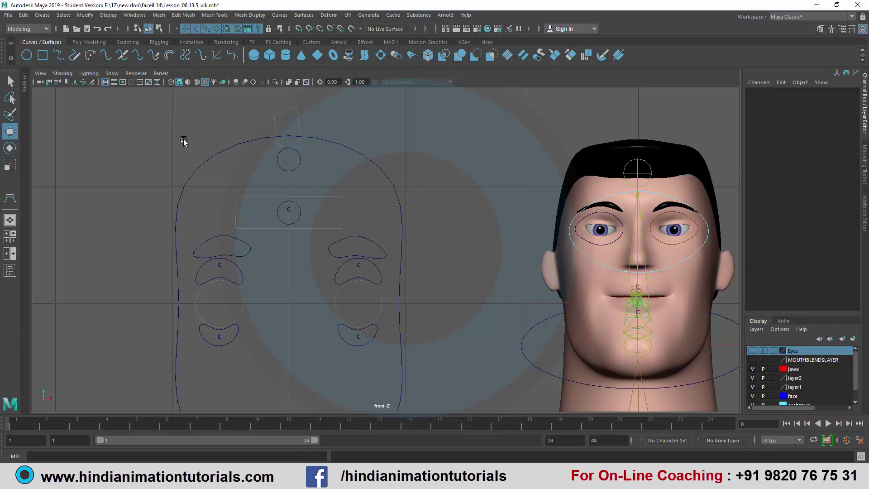
left_click_drag(154, 163, 334, 345)
left_click(478, 175)
key("ctrl+z")
key("ctrl+z")
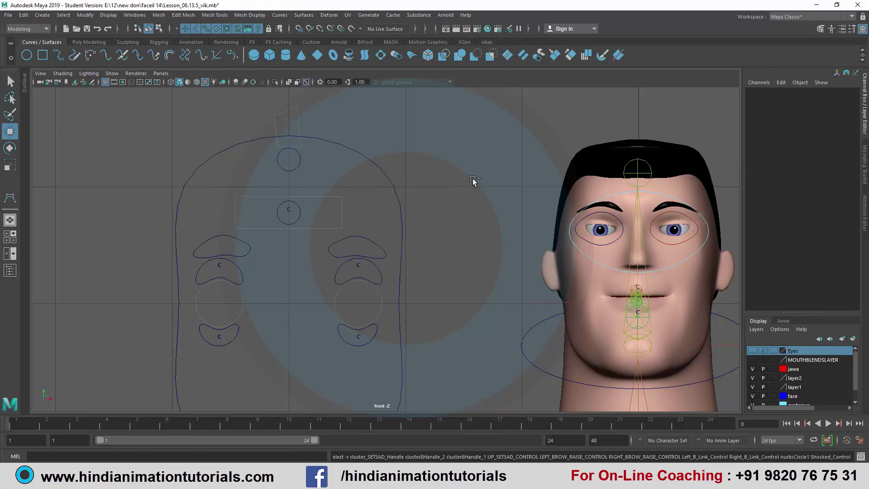
key("ctrl+z")
key("ctrl+z")
key("ctrl+z")
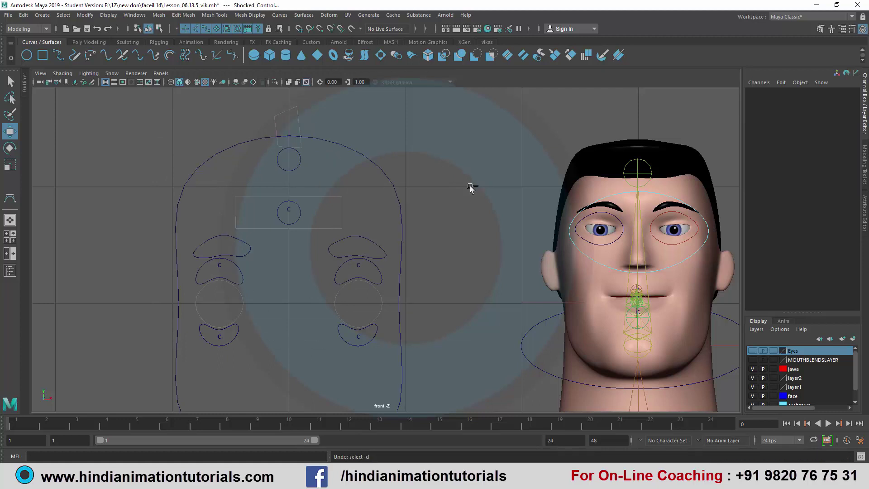
key("ctrl+z")
key("ctrl+z")
key("ctrl+z")
key("ctrl+z")
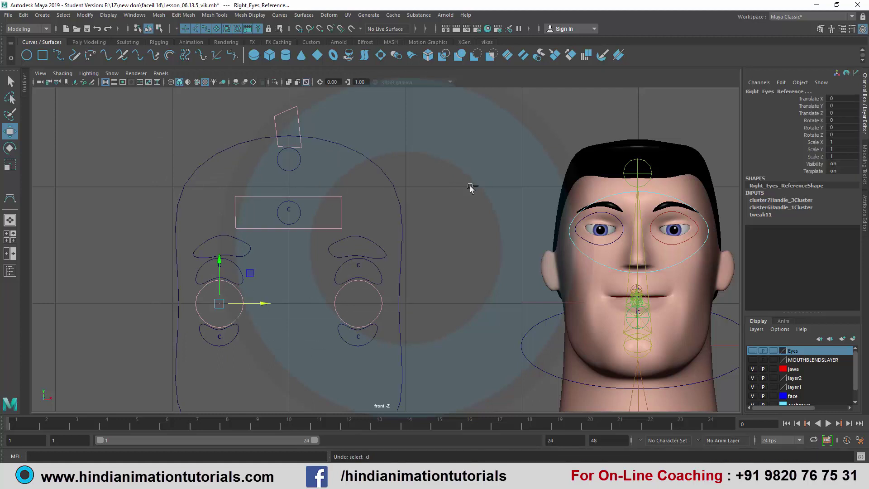
- Set Template back to off and select the UP_SETSAD_curve rectangle
double_click(842, 170)
type("o")
key("Return")
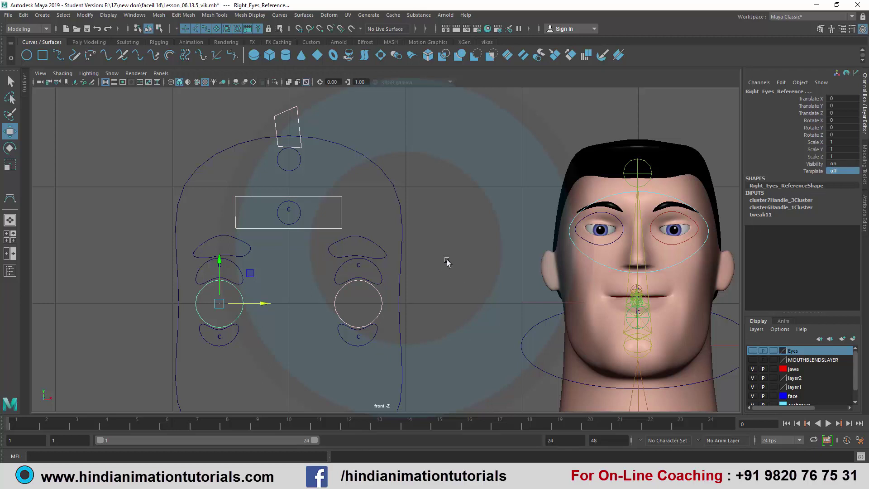
left_click(446, 262)
left_click_drag(228, 189, 274, 218)
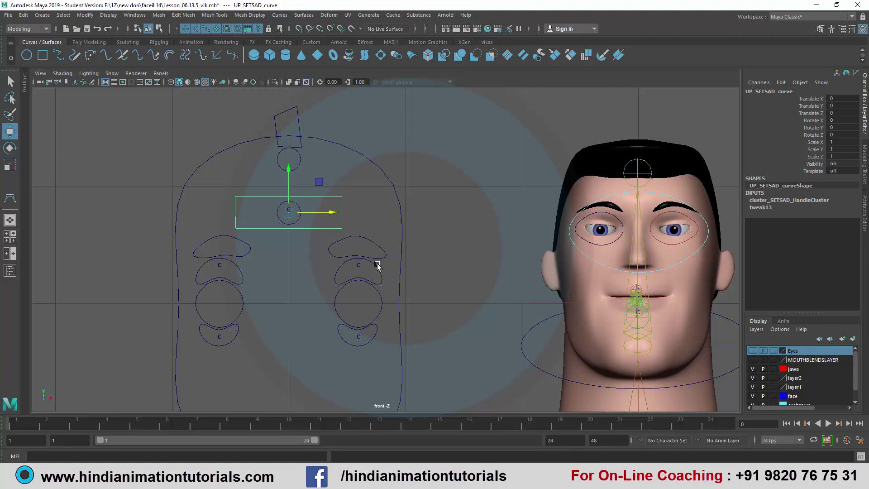
- Duplicate the UP_SETSAD_CONTROL circle and move the copy down between the cheek shapes
middle_click_drag(390, 255, 404, 231, "alt")
right_click_drag(417, 257, 462, 231, "alt")
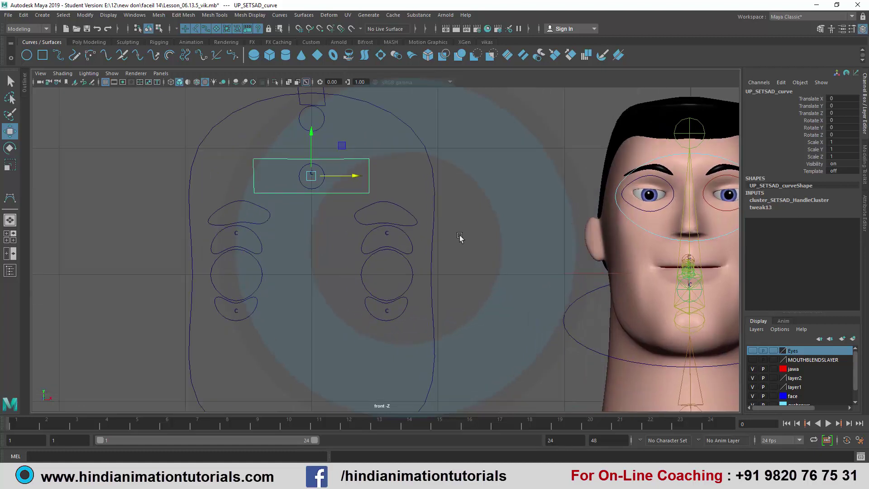
left_click(523, 163)
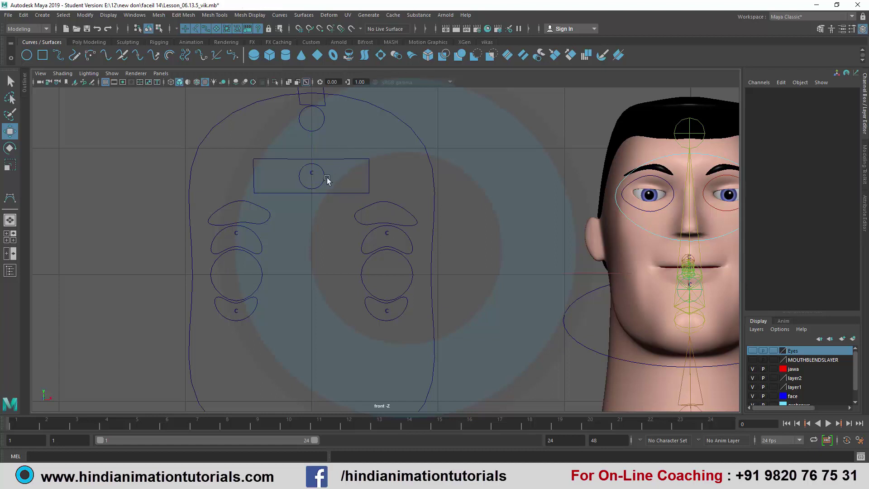
left_click(324, 177)
middle_click_drag(382, 167, 356, 225, "alt")
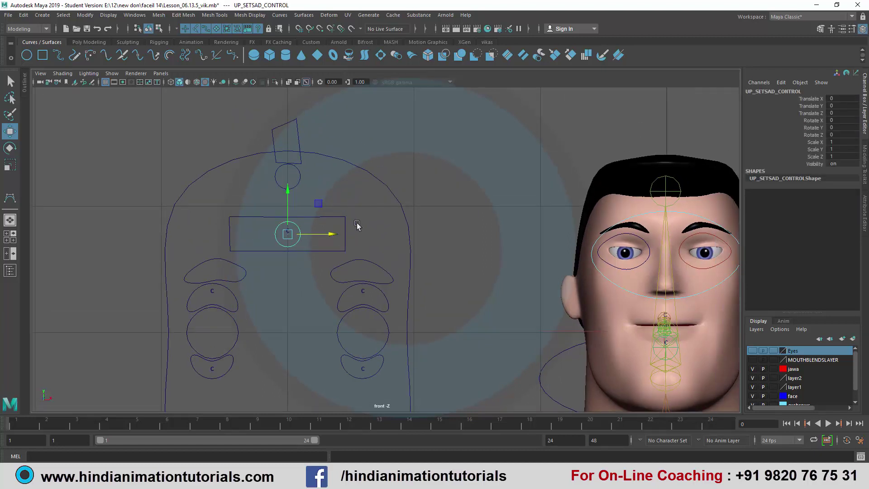
key("ctrl+d")
left_click_drag(287, 190, 306, 337)
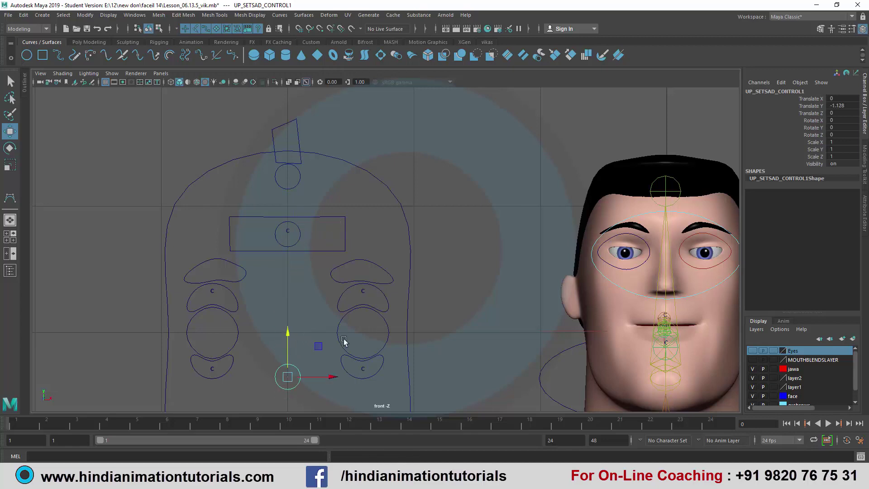
scroll(350, 320, "up", 3)
mouse_move(350, 320)
middle_mouse_down("alt")
mouse_move(398, 295)
mouse_move(382, 283)
middle_mouse_up("alt")
scroll(397, 287, "up", 1)
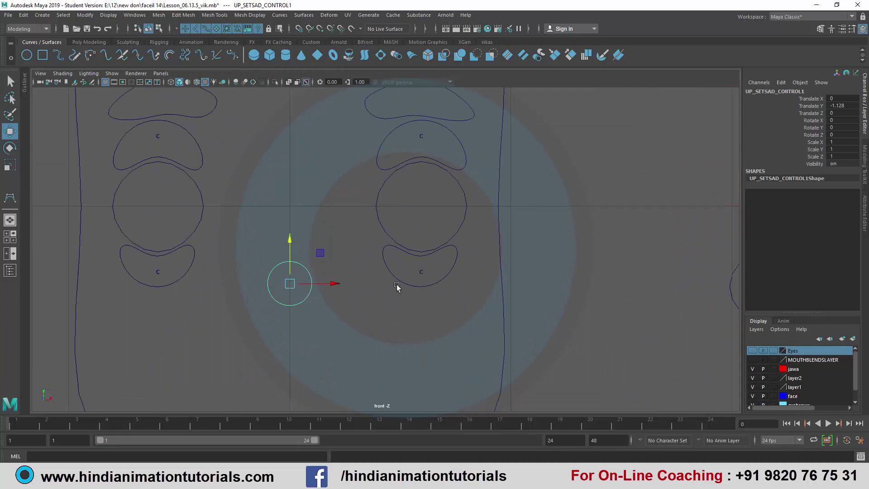
scroll(337, 236, "up", 2)
left_click_drag(339, 226, 344, 239)
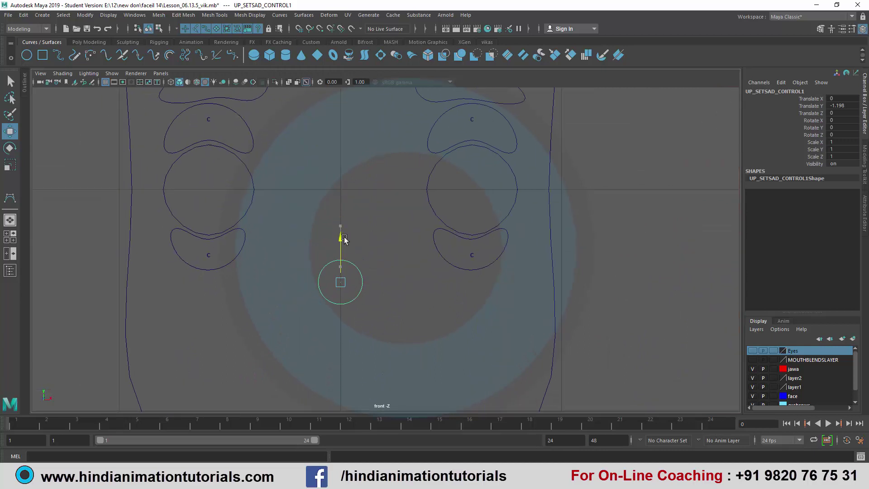
- Scale the lower copy up to 1.222 and duplicate it again
key("r")
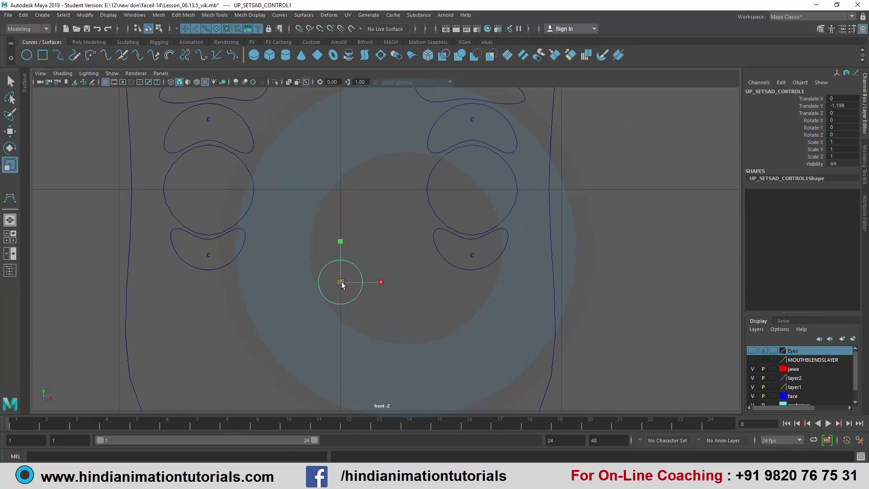
left_click_drag(340, 282, 346, 285)
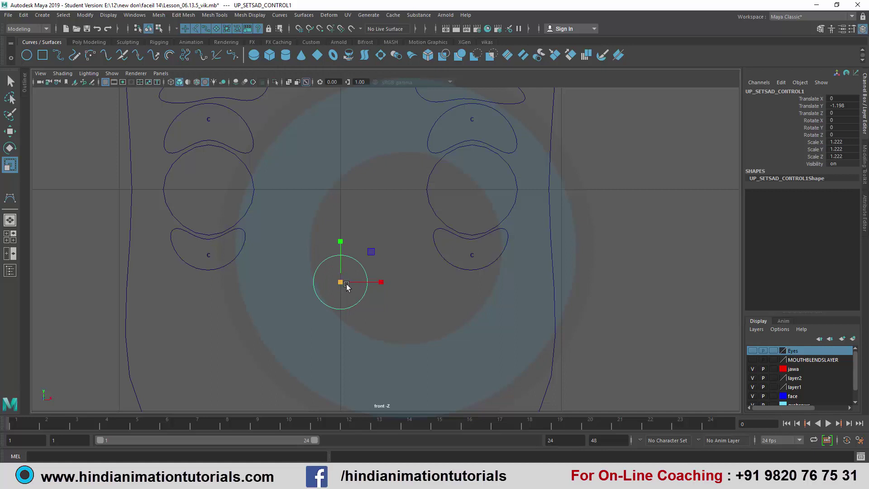
key("ctrl+d")
- Move the new copy left of the middle circle and scale it down to 0.713
key("w")
left_click_drag(380, 282, 338, 287)
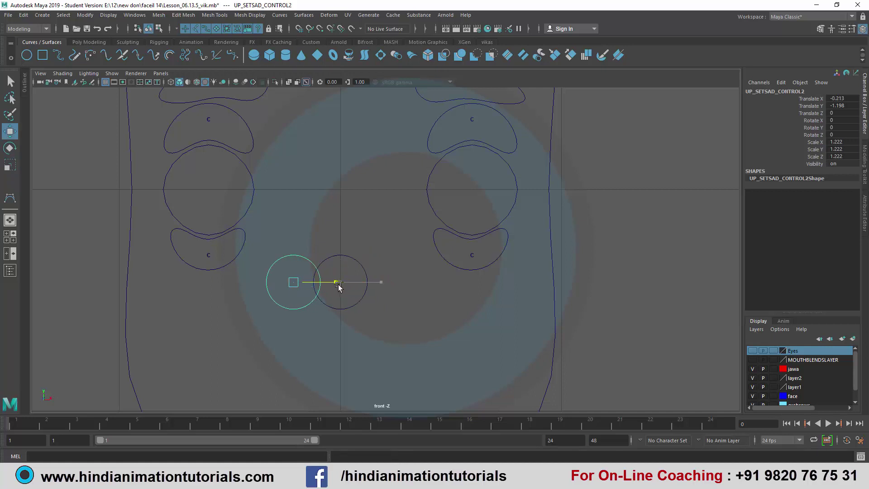
key("r")
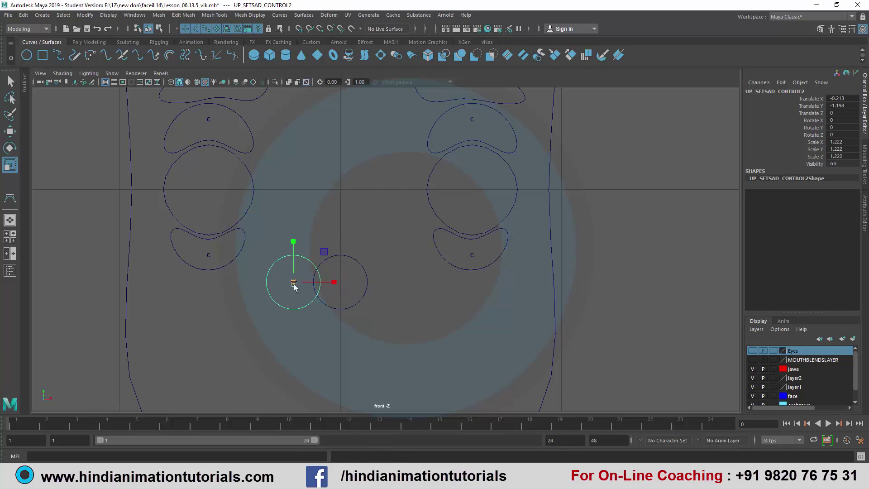
left_click_drag(293, 282, 274, 281)
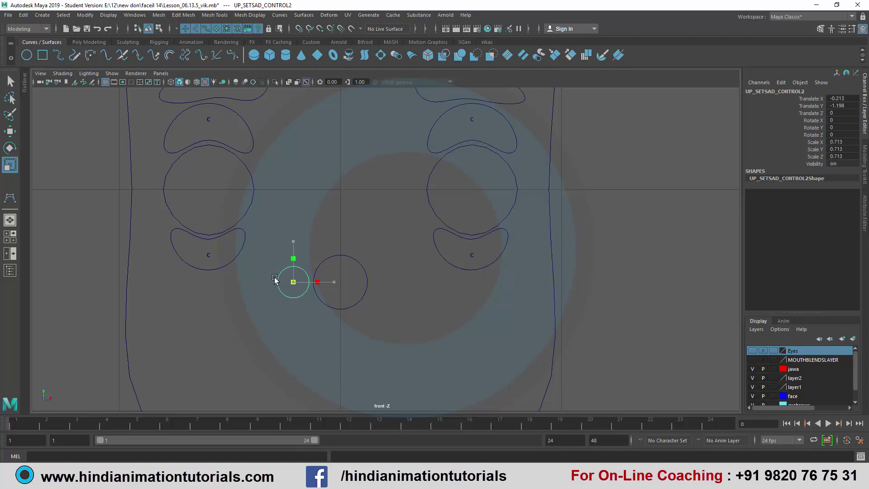
key("w")
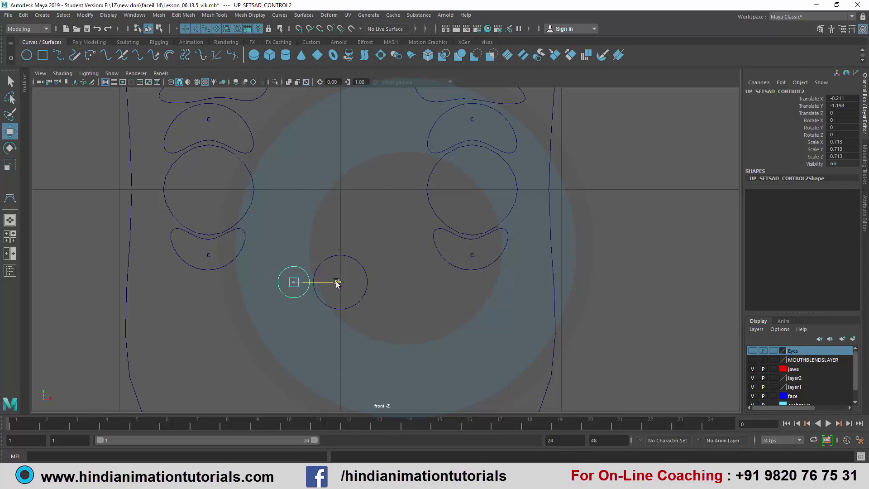
left_click_drag(338, 283, 427, 284)
- Duplicate the small circle and place the copy right of the middle circle
key("ctrl+d")
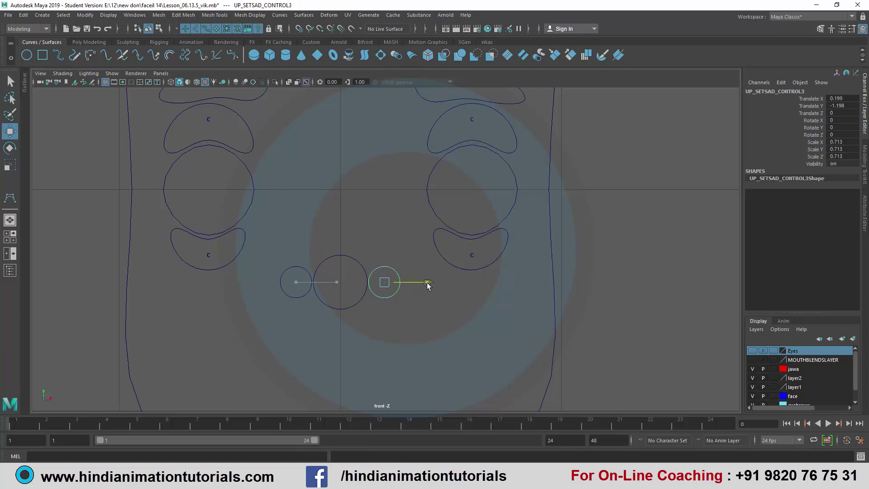
left_click_drag(427, 284, 428, 284)
left_click(331, 256)
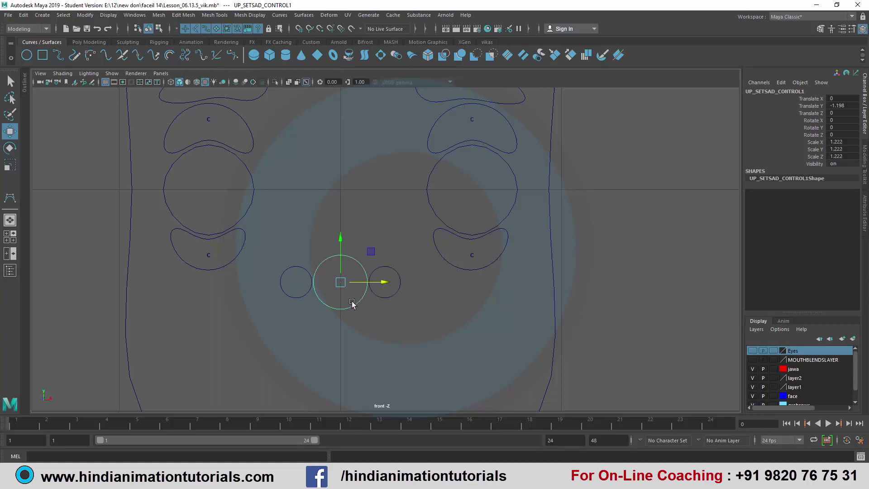
- Squash the middle circle vertically into an oval and fine-tune the left circle's scale
key("r")
left_click_drag(340, 249, 341, 249)
key("w")
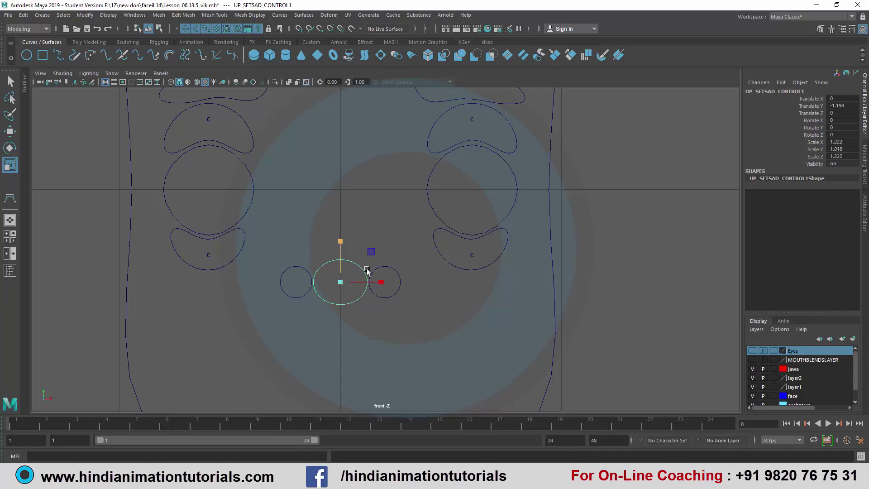
left_click(396, 271)
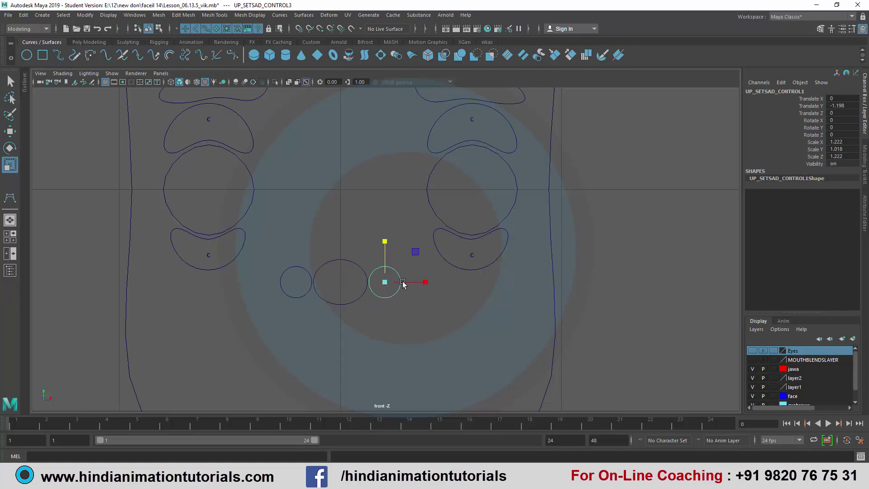
left_click(294, 270)
left_click_drag(299, 277, 294, 279)
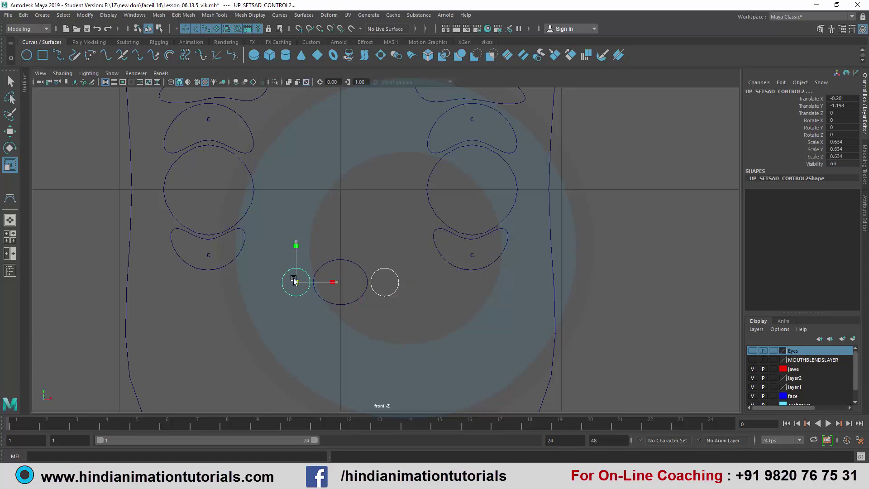
left_click_drag(294, 280, 295, 280)
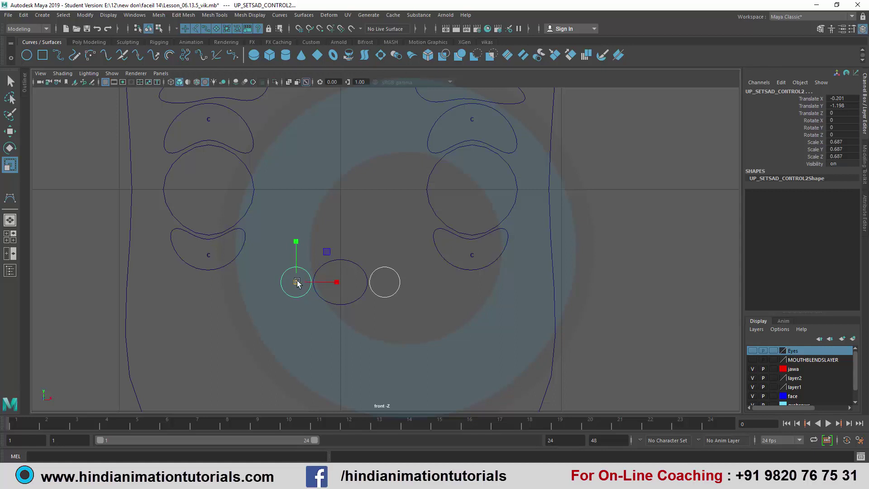
- Freeze transformations on all three mouth circles via Modify > Freeze Transformations
left_click(410, 310)
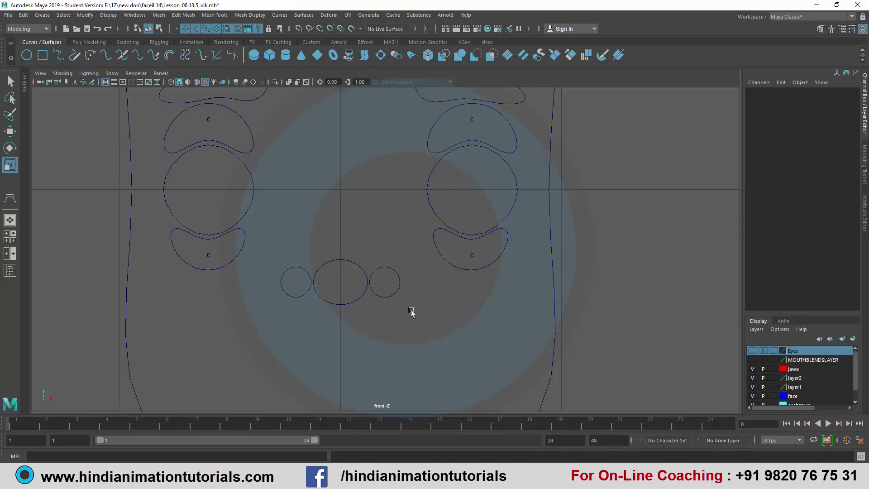
scroll(405, 310, "up", 1)
left_click_drag(256, 250, 373, 288)
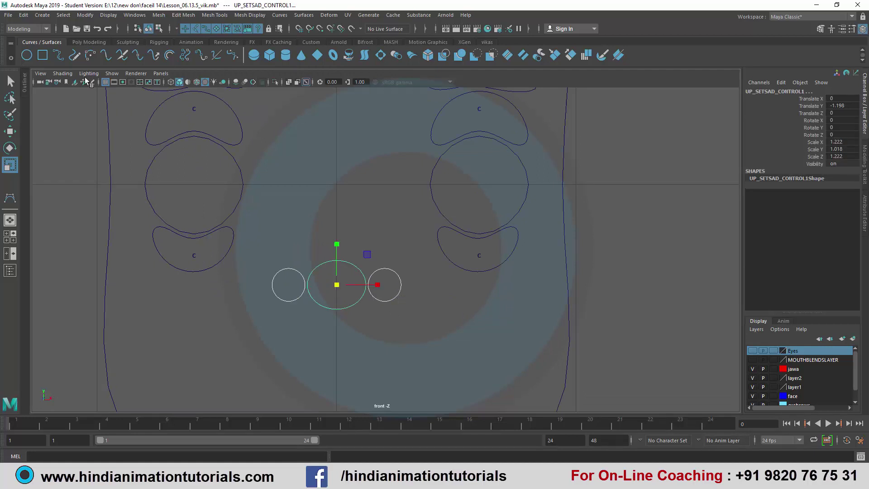
left_click(87, 17)
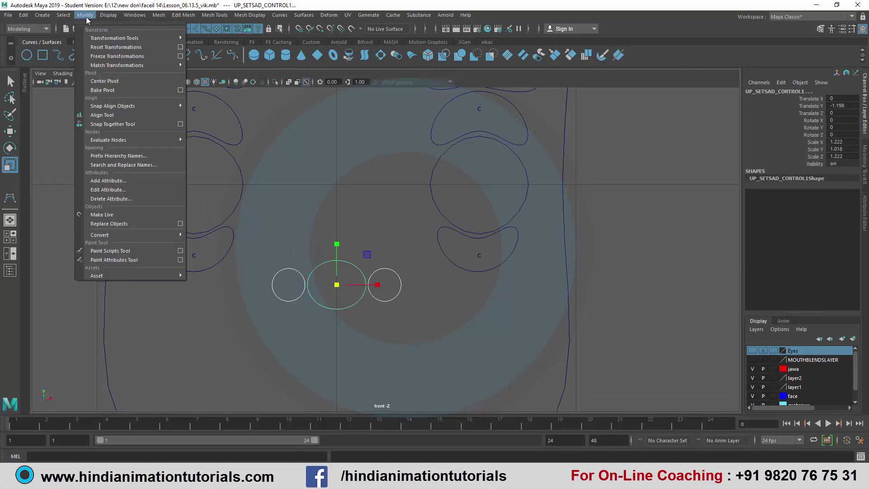
left_click(135, 56)
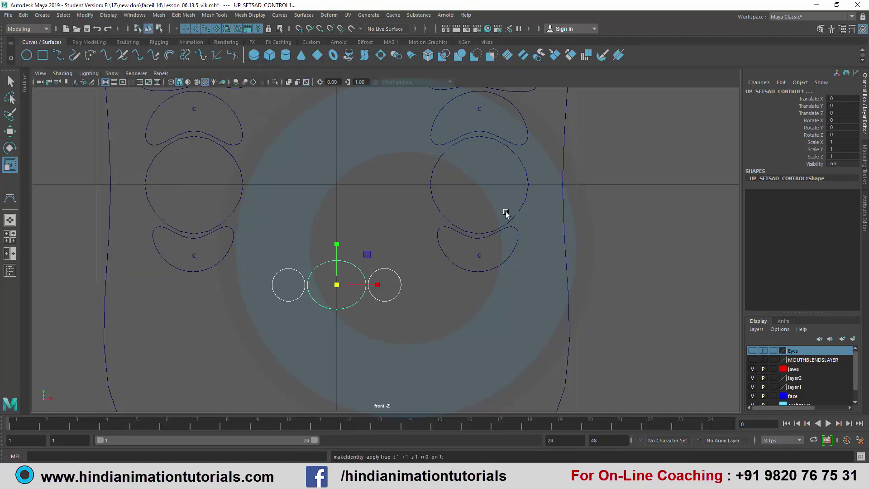
- Rename the left small mouth circle Right_Sneer in the Channel Box
scroll(433, 334, "up", 1)
scroll(431, 316, "up", 1)
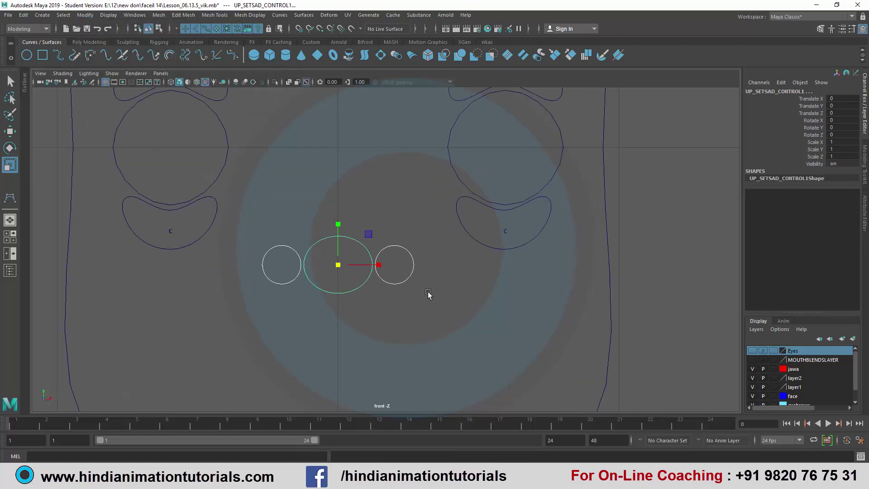
left_click(430, 295)
left_click(279, 247)
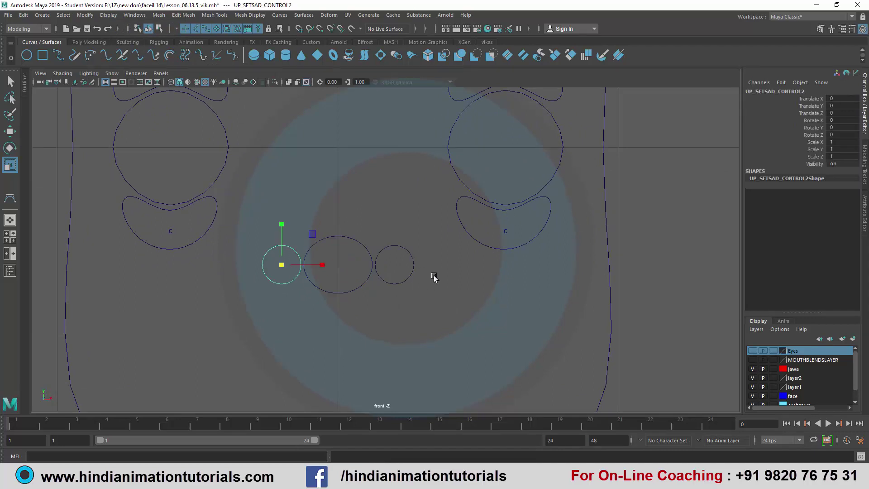
scroll(434, 278, "up", 1)
scroll(423, 283, "up", 1)
double_click(808, 90)
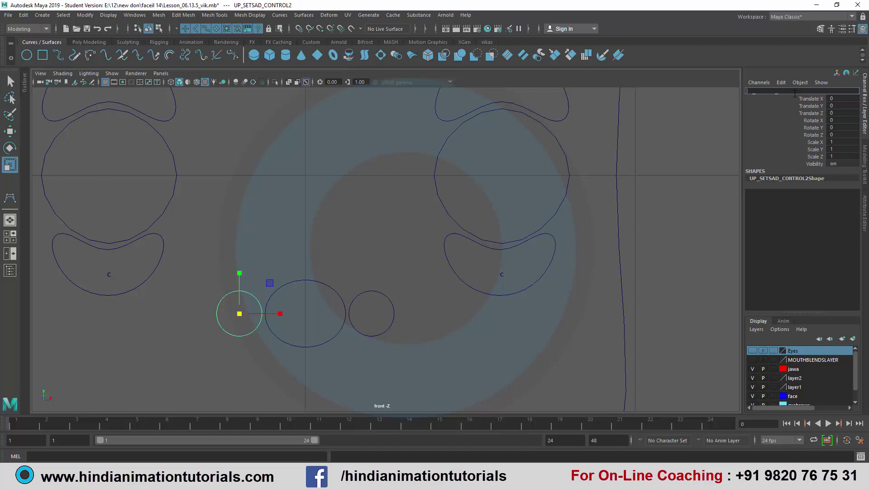
type("R")
type("ight_Sneer")
key("Return")
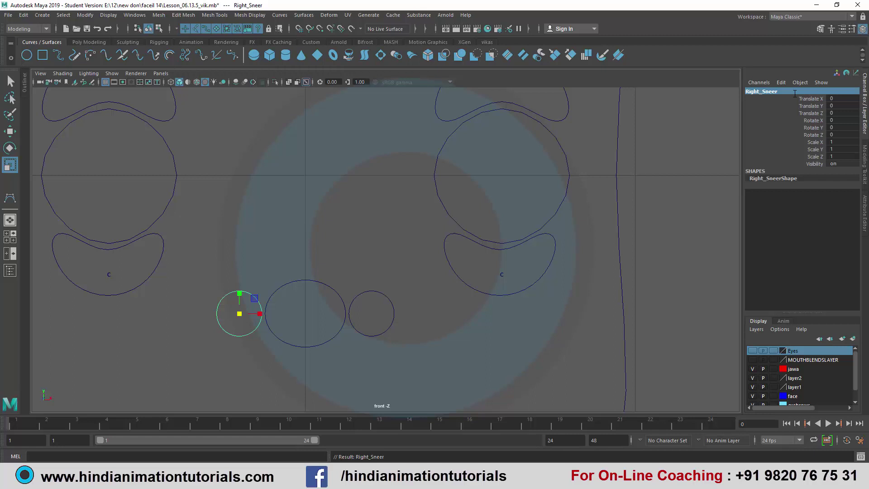
- Begin extending the left circle's name toward Right_Sneer_Control
left_click(794, 93)
type("_Ca")
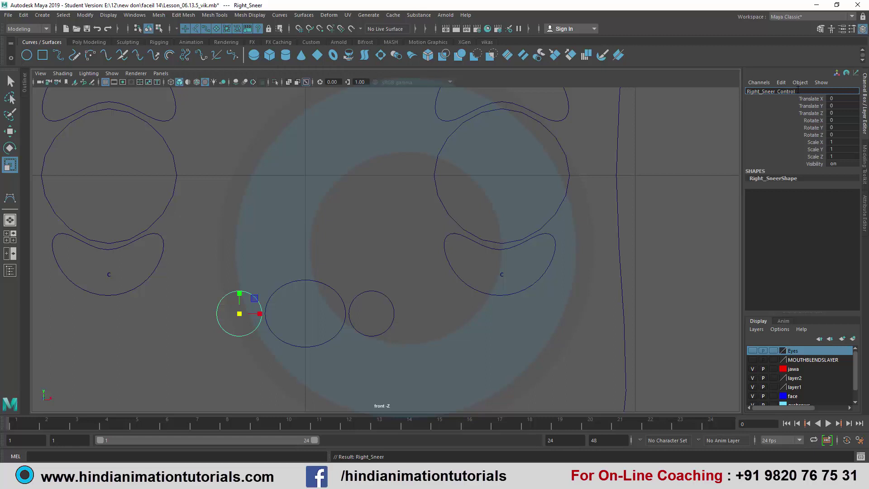
left_click_drag(798, 91, 775, 92)
- Commit Right_Sneer_Control and rename the right small circle Left_Sneer_Control
left_click(806, 90)
key("Return")
left_click(382, 310)
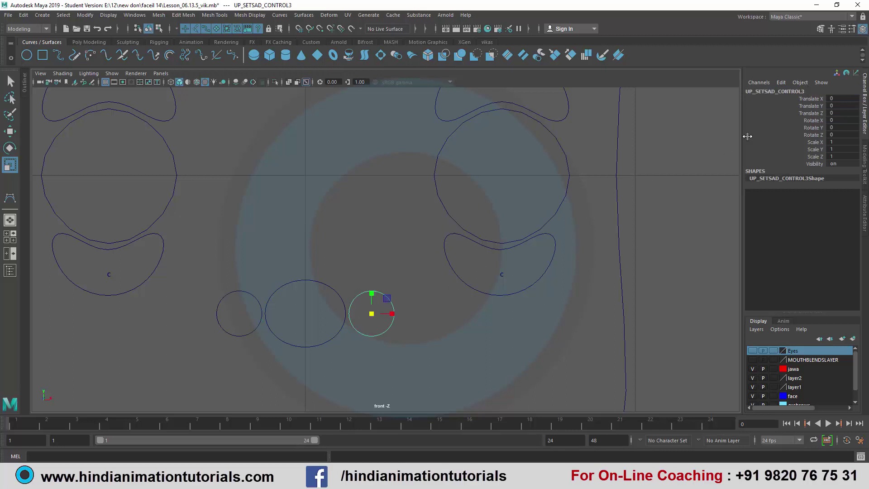
double_click(812, 91)
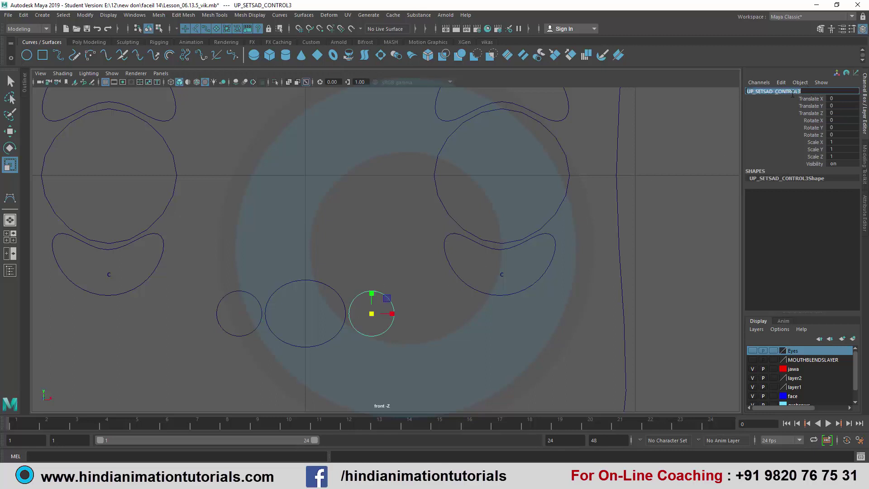
type("Left_Sneer_Control")
type("L")
type("e")
type("f")
type("t")
type("_")
key("Return")
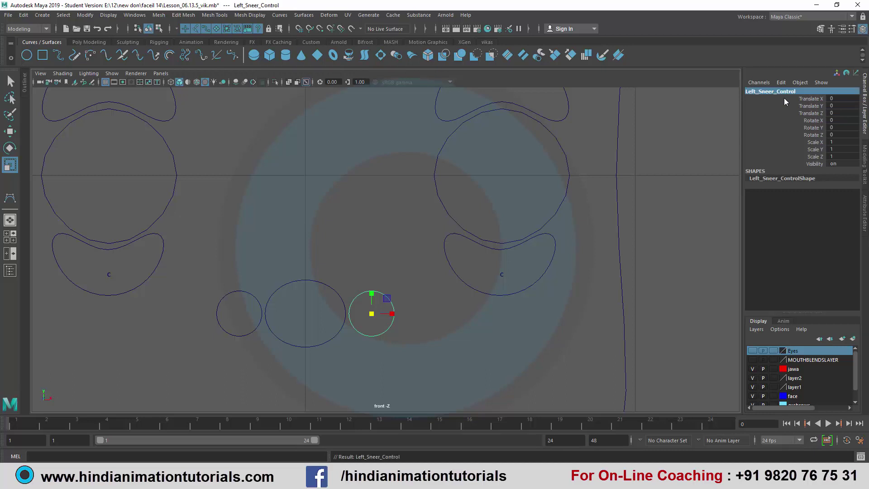
- Rename the middle ellipse Sneer_Control
left_click(305, 280)
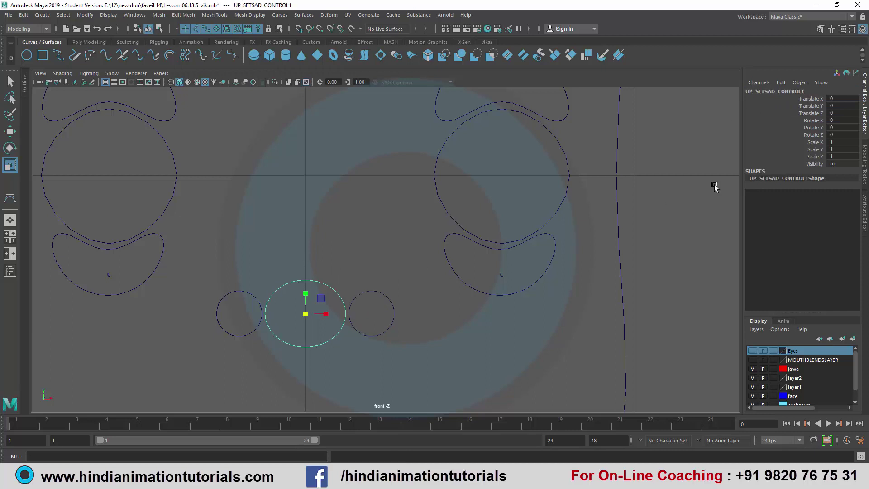
double_click(811, 91)
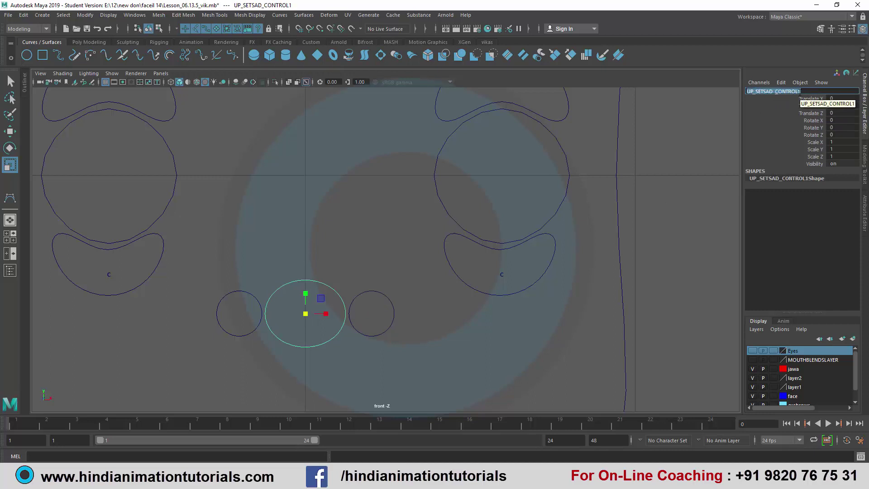
type("Sneer_Control")
key("Return")
left_click(425, 251)
- Nudge Left_Sneer_Control slightly left and Right_Sneer_Control slightly right
left_click_drag(299, 262, 299, 293)
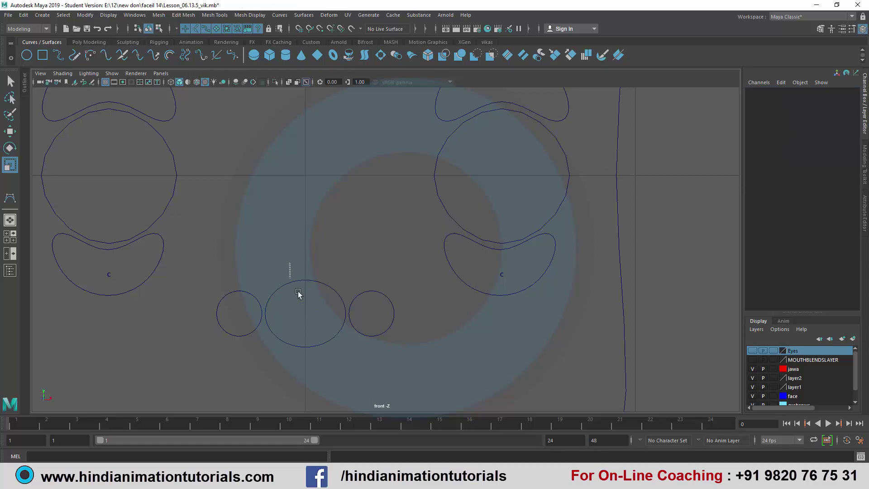
left_click(389, 325)
left_click(260, 314)
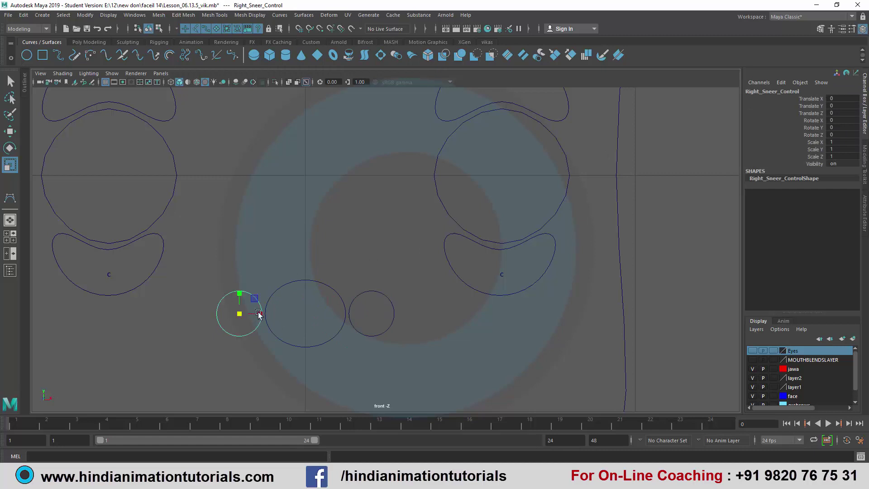
key("w")
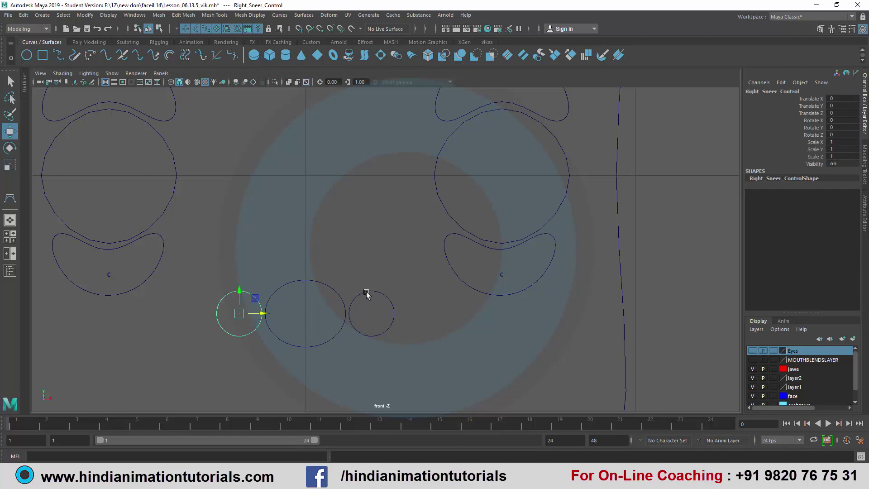
left_click(366, 291)
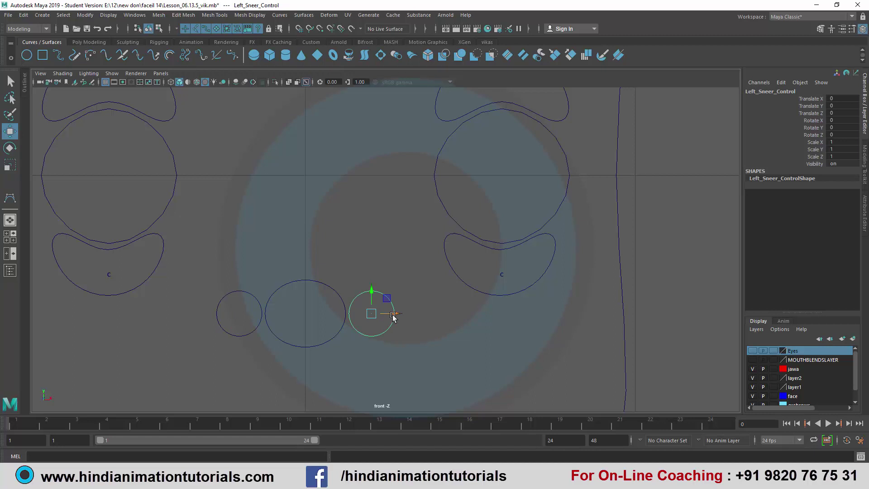
key("equal")
key("equal")
key("equal")
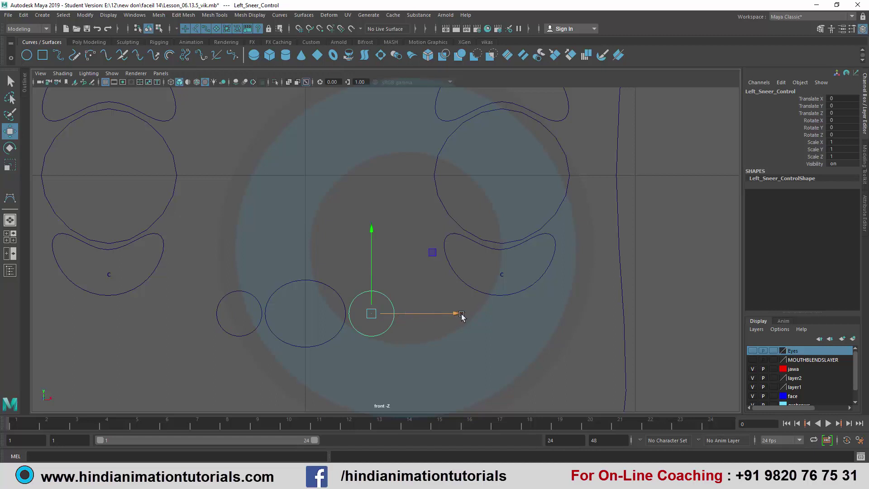
left_click_drag(461, 315, 458, 315)
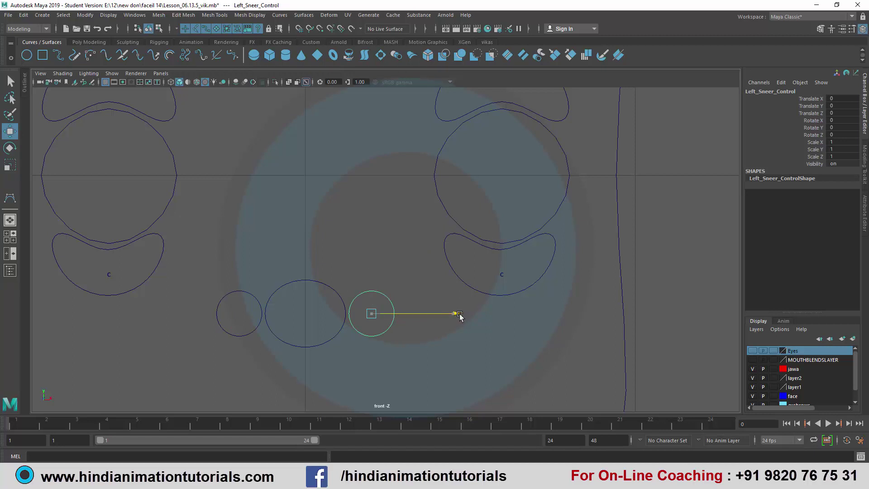
left_click(238, 294)
left_click_drag(324, 313, 324, 313)
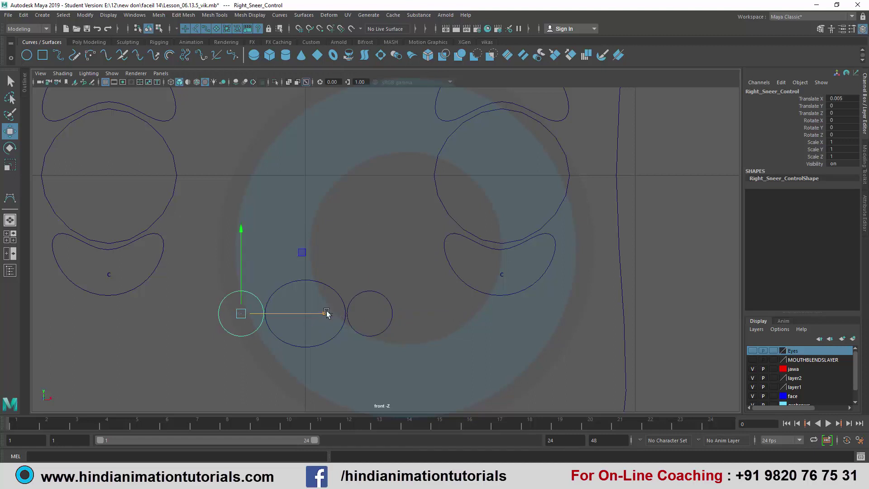
- Parent Right_Sneer_Control and Left_Sneer_Control under Sneer_Control with P
left_click(289, 293)
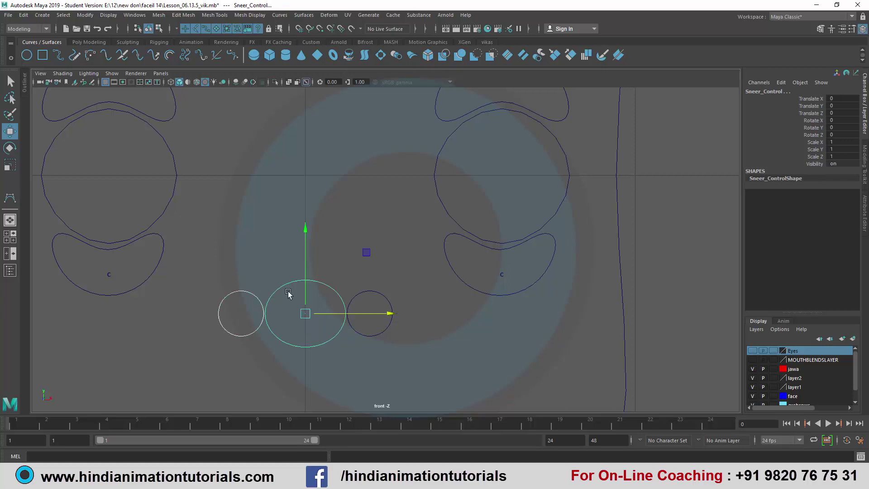
key("p")
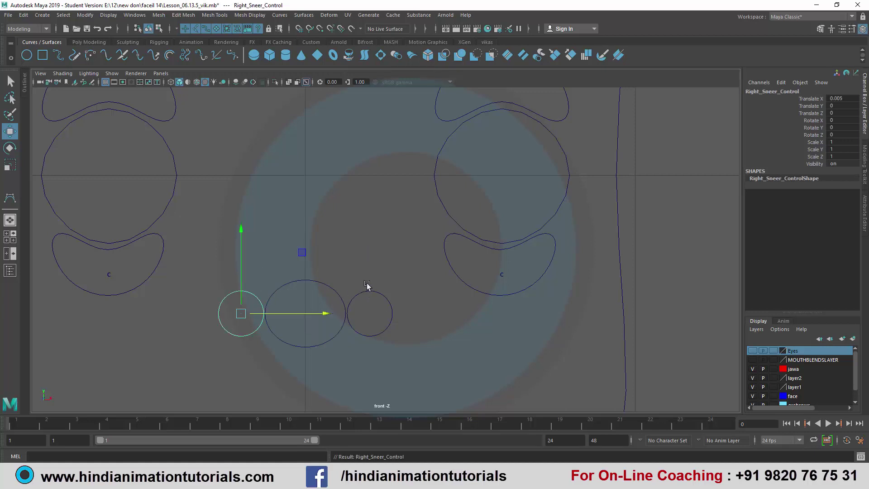
left_click(370, 290)
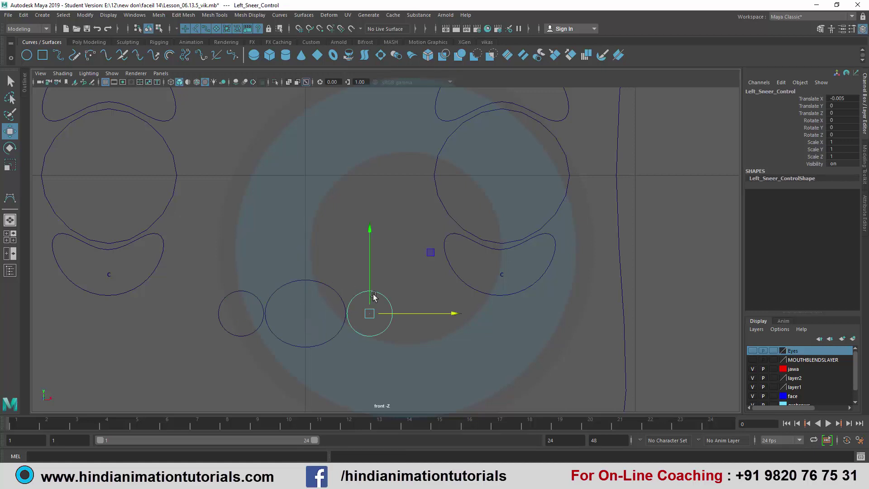
left_click(319, 290, "shift")
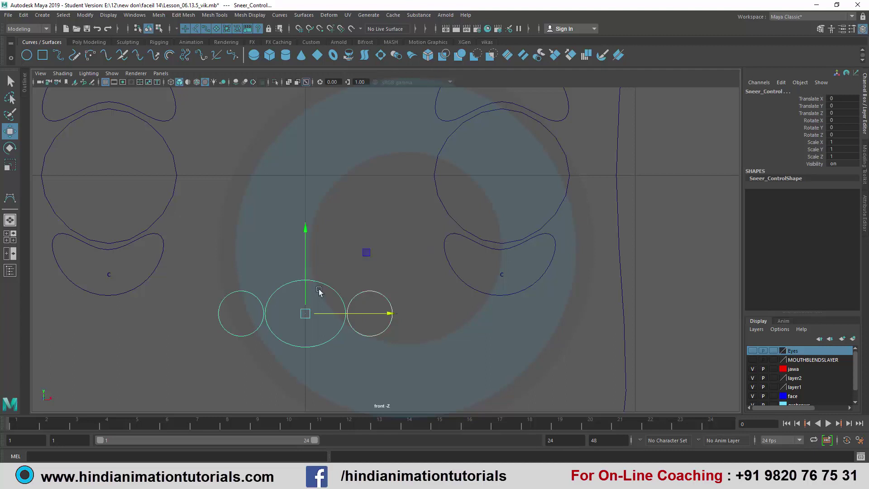
left_click(334, 293, "shift")
left_click(299, 281, "shift")
key("p")
- Freeze transformations on the three sneer circles and check their reset values
left_click(365, 293)
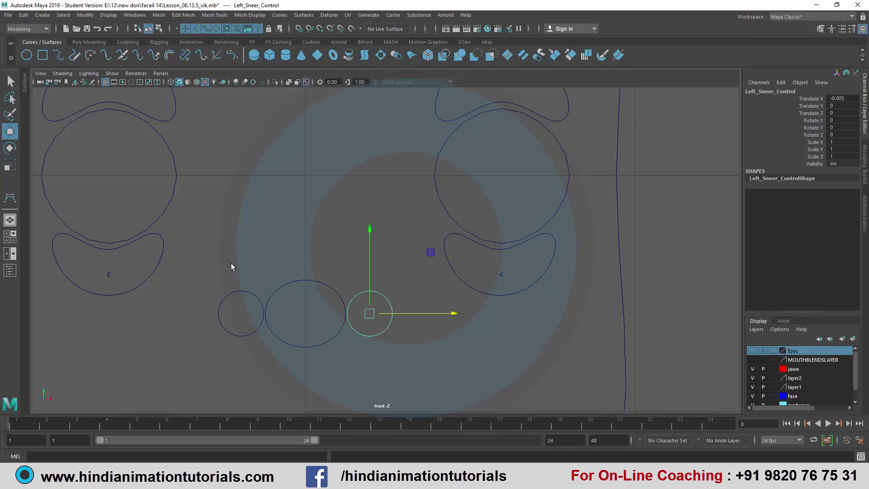
left_click_drag(231, 264, 363, 304)
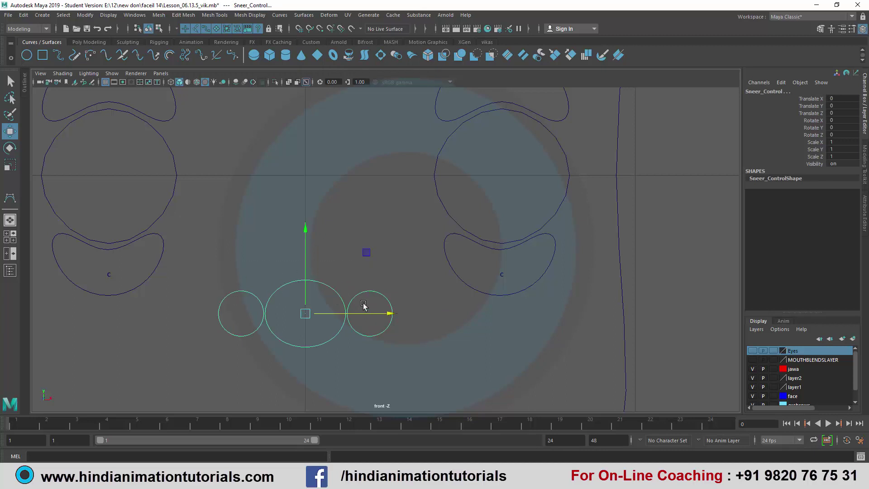
left_click(86, 15)
left_click(118, 56)
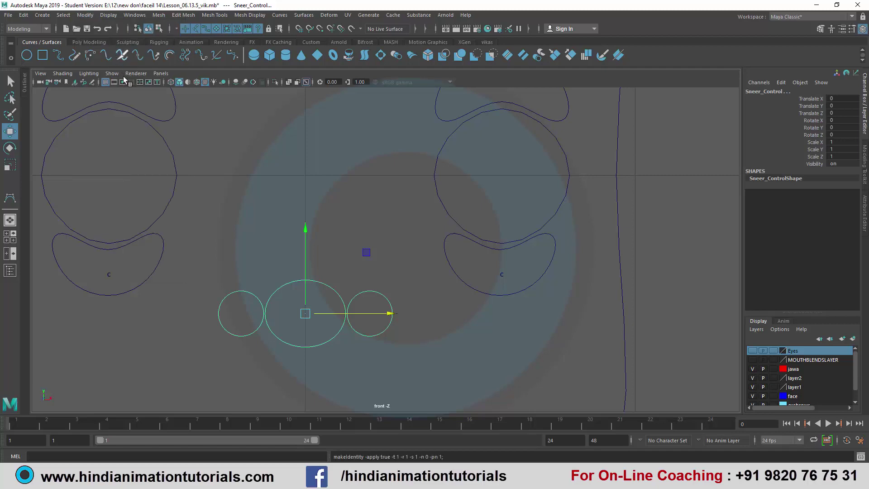
left_click(372, 293)
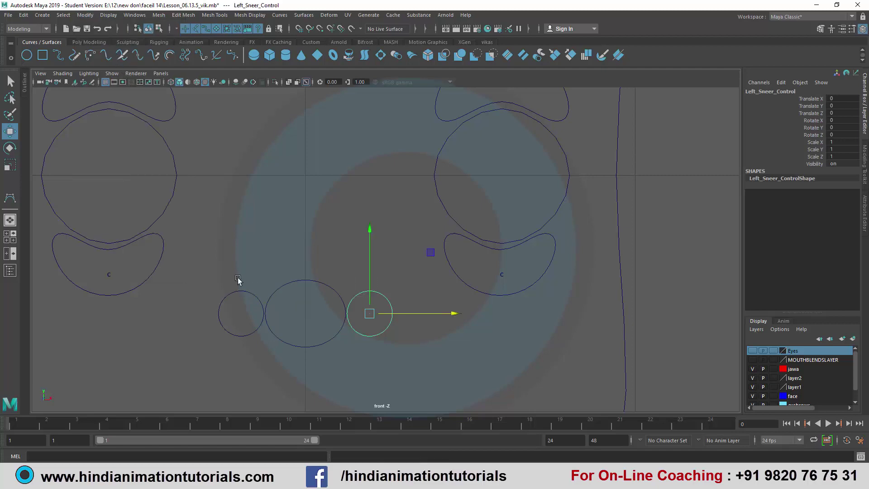
left_click(244, 291)
left_click(418, 337)
scroll(425, 307, "down", 10)
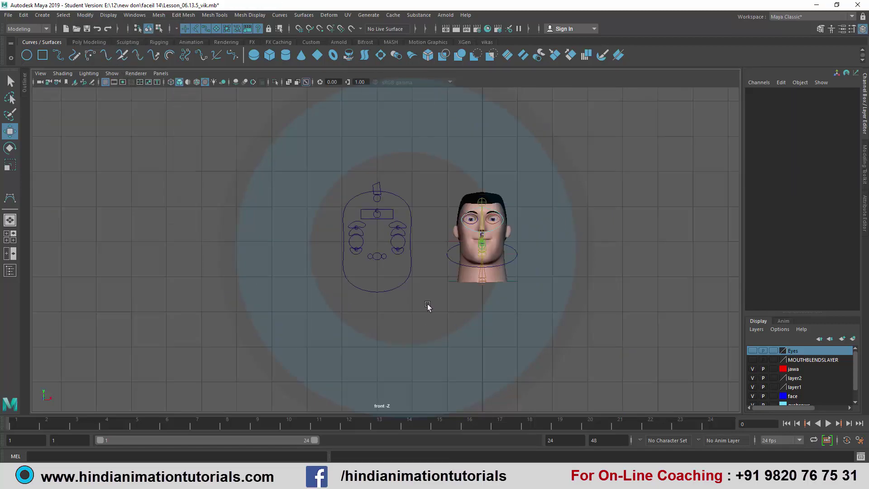
scroll(409, 296, "up", 3)
scroll(408, 293, "up", 5)
scroll(394, 277, "up", 2)
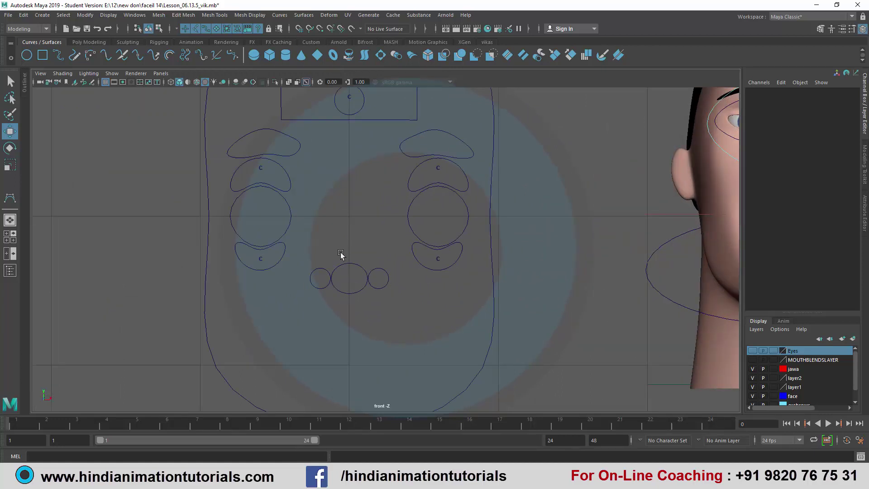
scroll(385, 261, "up", 2)
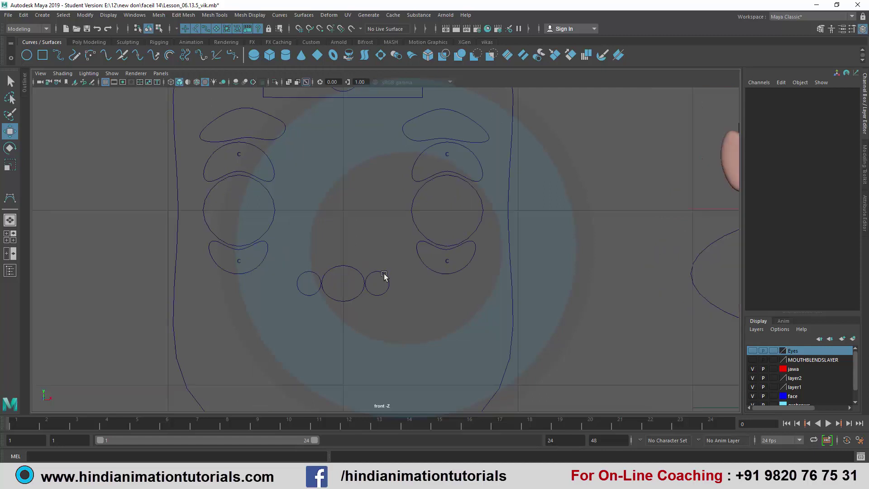
scroll(321, 253, "up", 2)
scroll(323, 252, "up", 1)
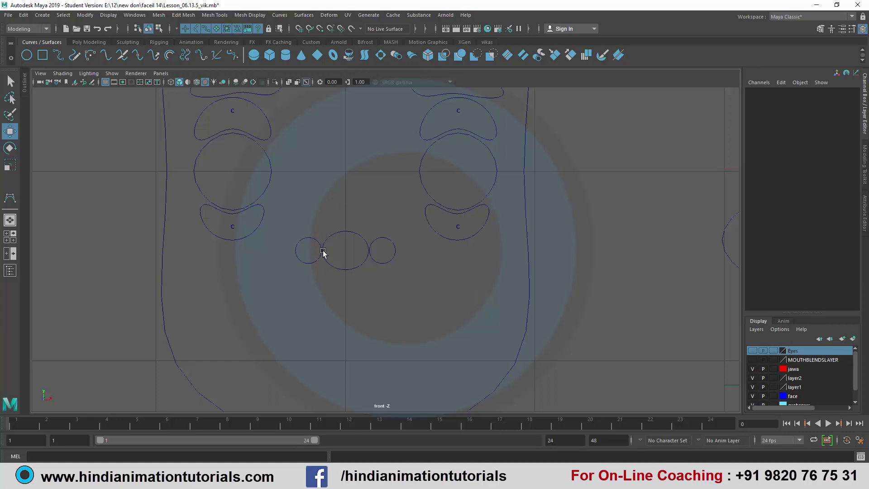
left_click_drag(324, 229, 352, 261)
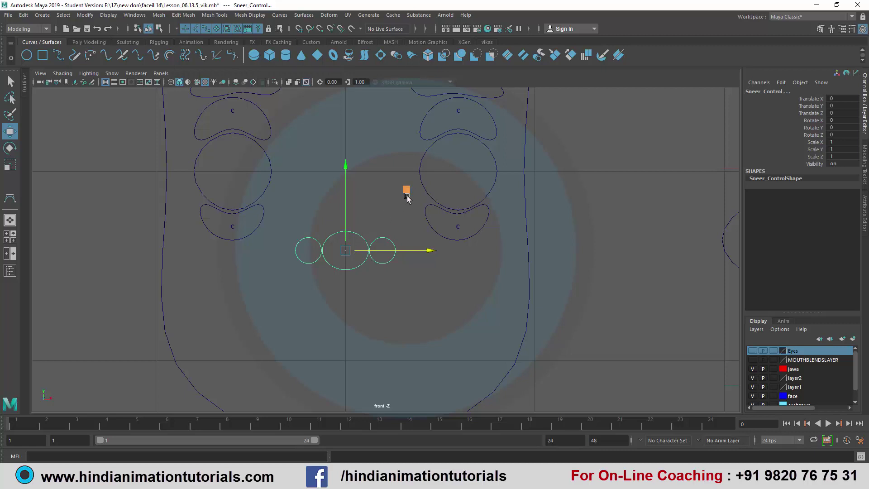
middle_click_drag(406, 190, 399, 277, "alt")
middle_click_drag(387, 218, 389, 256, "alt")
middle_click_drag(388, 189, 388, 283, "alt")
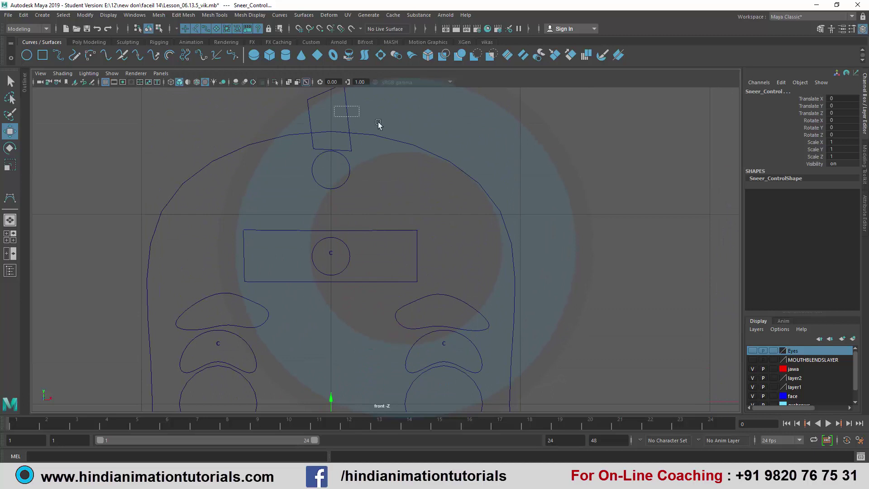
left_click_drag(338, 117, 379, 125)
middle_click_drag(395, 137, 395, 203, "alt")
left_click_drag(354, 234, 333, 235)
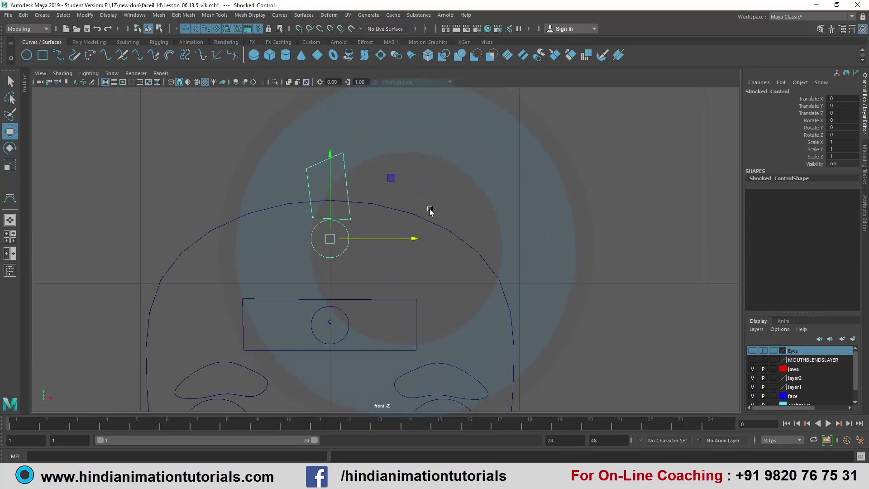
middle_click_drag(428, 206, 422, 226, "alt")
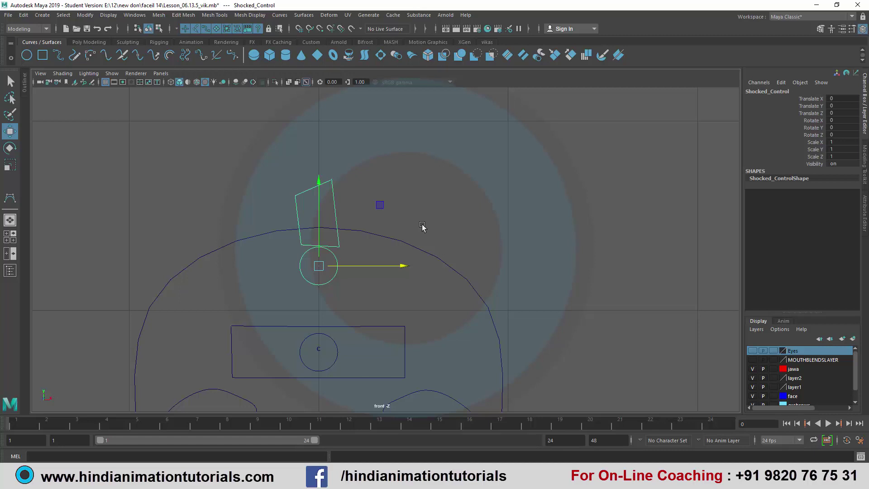
- Select the outer border curve and frame the whole face panel
left_click_drag(458, 256, 434, 303)
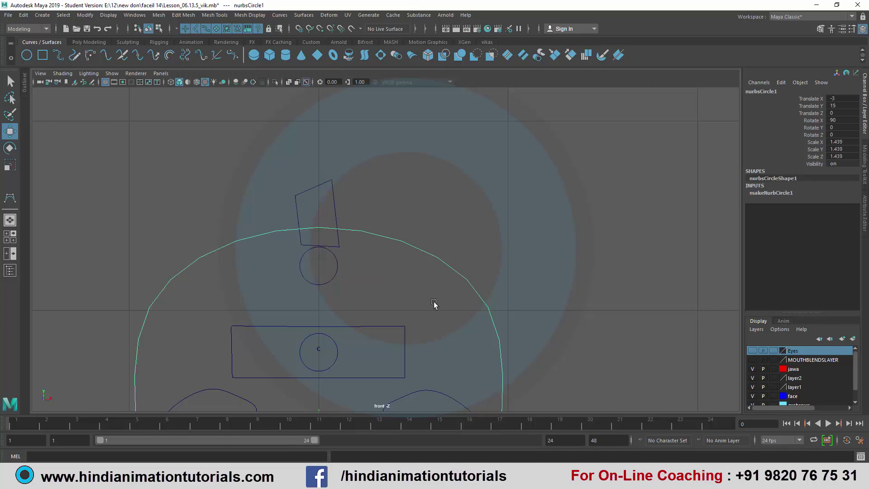
mouse_move(414, 301)
middle_mouse_down("alt")
mouse_move(454, 235)
mouse_move(427, 252)
middle_mouse_up("alt")
scroll(454, 235, "down", 5)
scroll(427, 252, "up", 1)
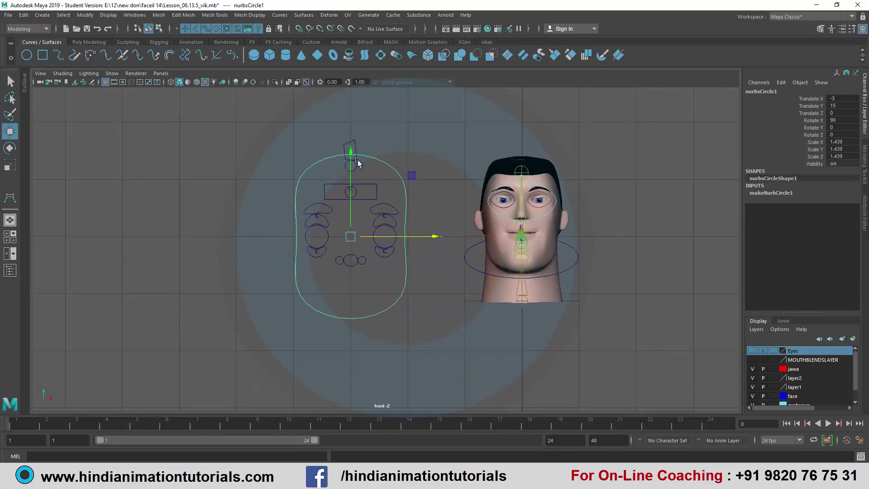
scroll(389, 265, "up", 1)
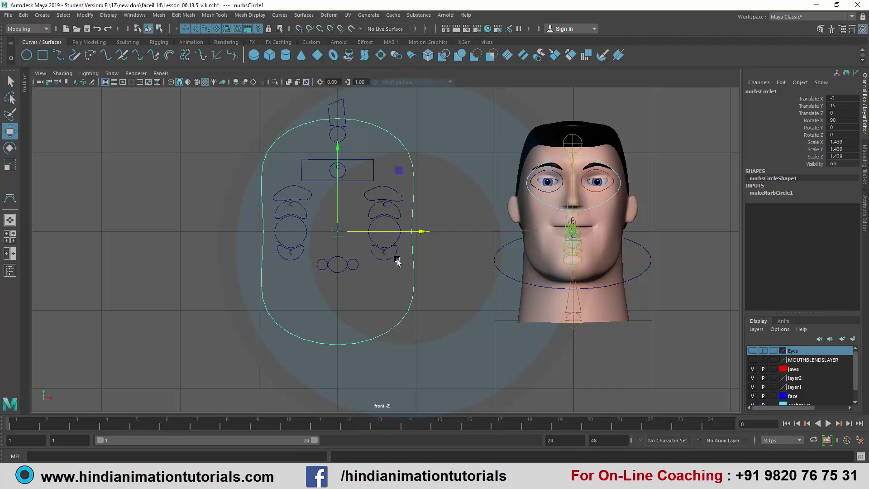
- Rename the border curve from nurbsCircle1 to Face_GUI
left_click(786, 92)
key("BackSpace")
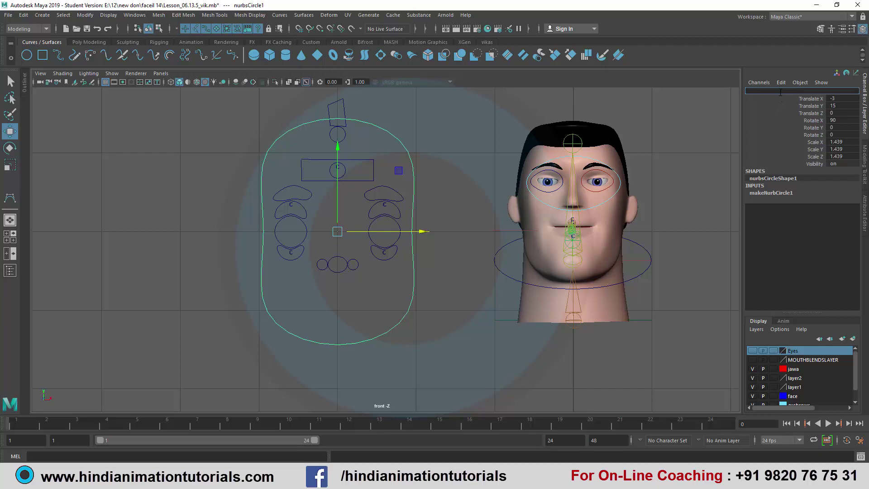
key("Caps_Lock")
type("Face_GUI")
key("Caps_Lock")
key("Return")
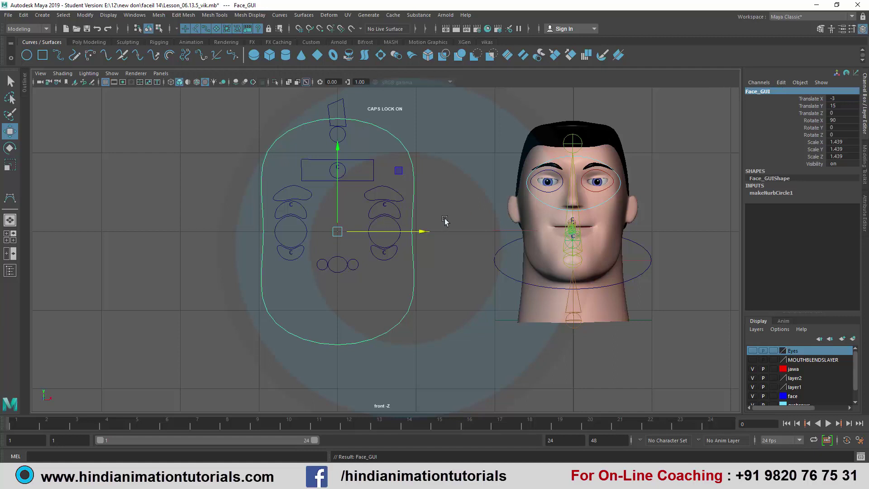
scroll(444, 220, "down", 3)
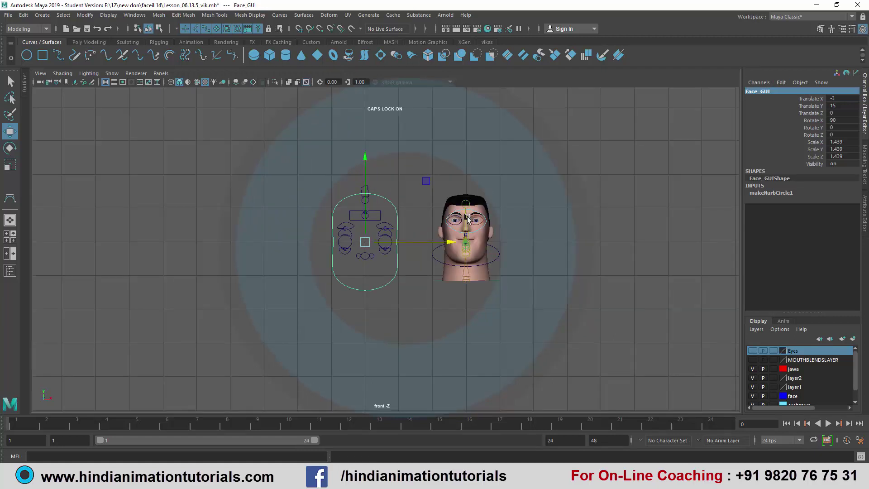